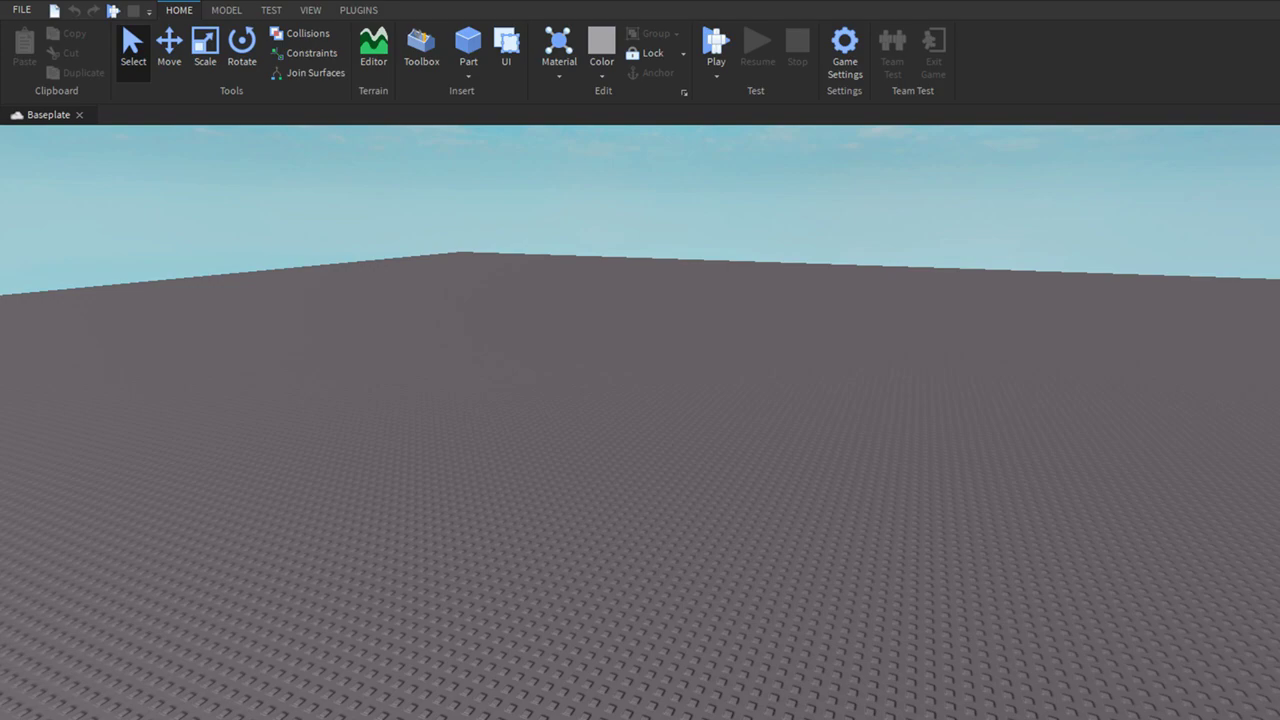
{"action": "mouse_move", "coordinate": [737, 217]}
{"action": "right_mouse_down"}
{"action": "mouse_move", "coordinate": [821, 229]}
{"action": "mouse_move", "coordinate": [743, 229]}
{"action": "right_mouse_up"}
{"action": "key", "text": "ctrl+2"}
{"action": "key", "text": "ctrl+1"}
{"action": "right_click_drag", "start_coordinate": [541, 331], "coordinate": [568, 331]}
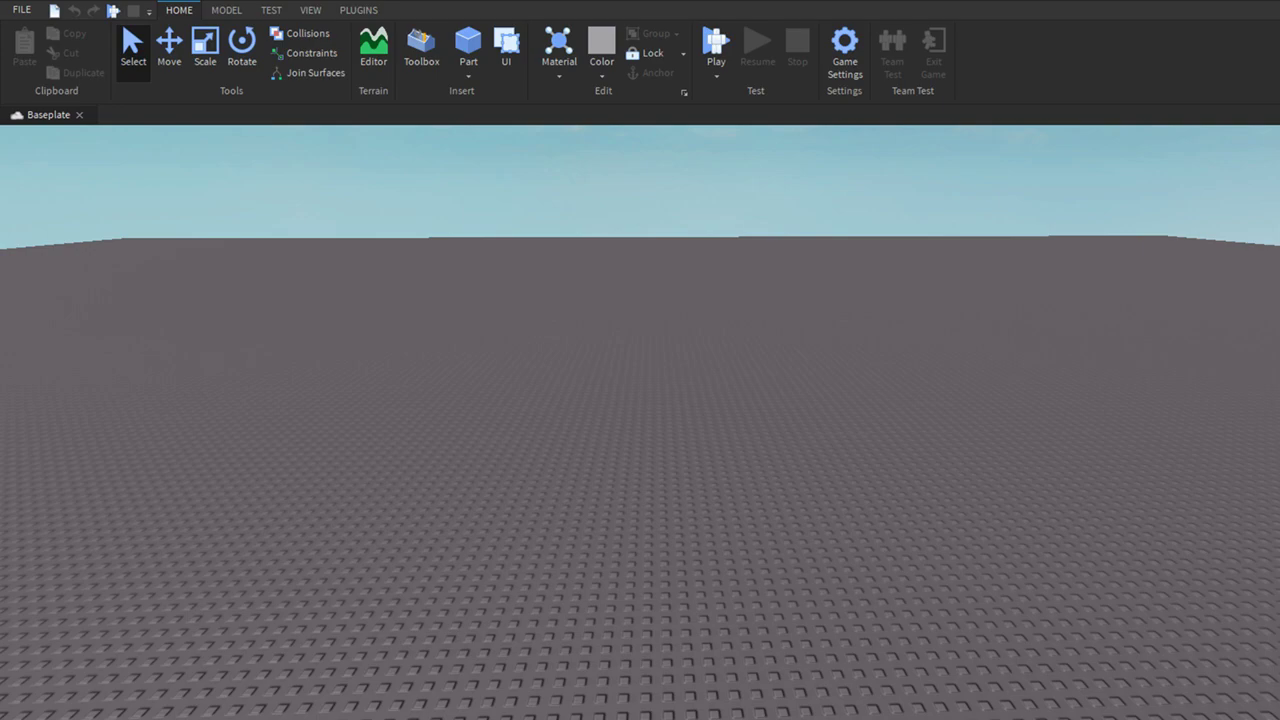
{"action": "right_click_drag", "start_coordinate": [735, 376], "coordinate": [735, 390]}
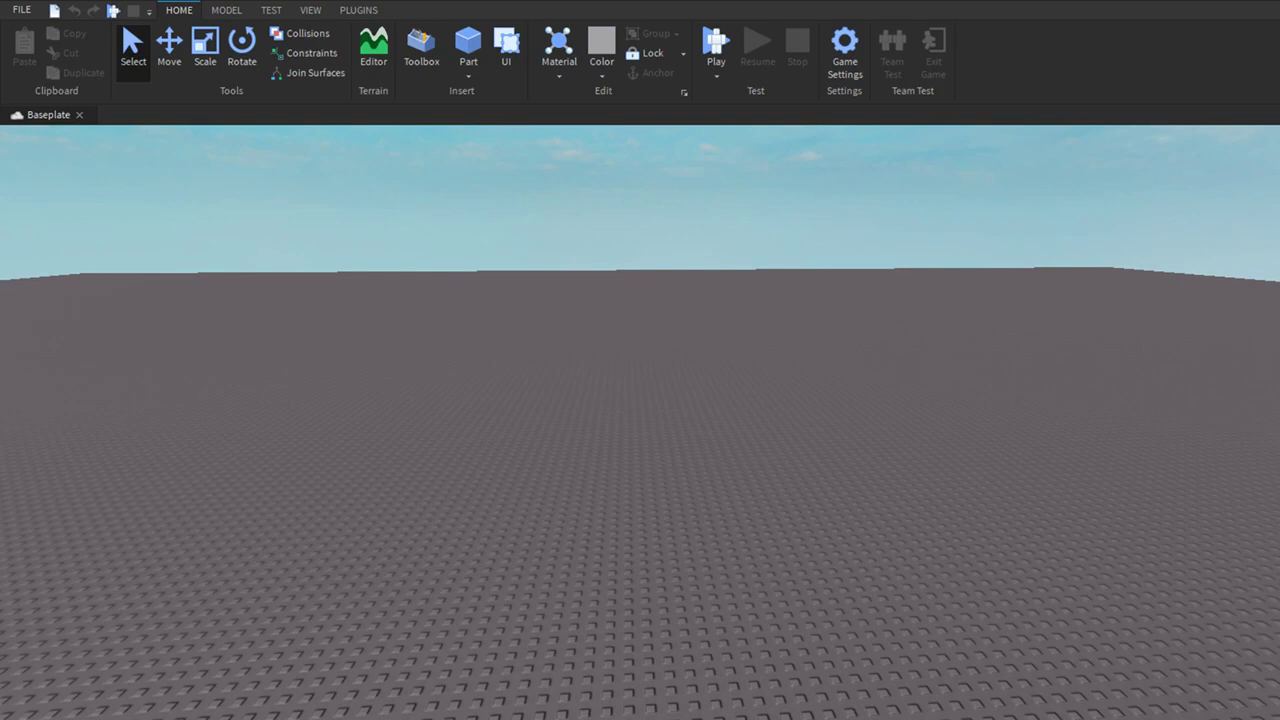
{"action": "right_click_drag", "start_coordinate": [834, 274], "coordinate": [800, 288]}
{"action": "scroll", "coordinate": [834, 274], "scroll_direction": "down", "scroll_amount": 2}
{"action": "right_click_drag", "start_coordinate": [804, 219], "coordinate": [850, 203]}
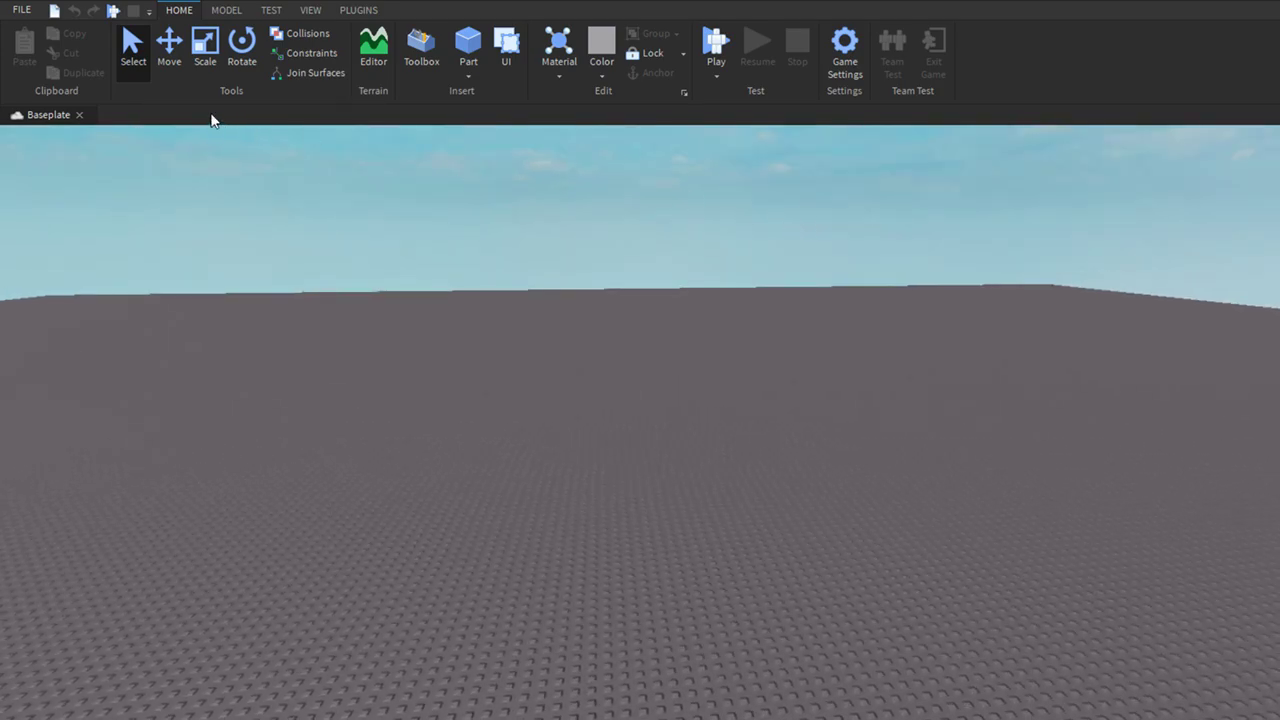
- Insert a block part onto the baseplate and have the Select tool active
{"action": "key", "text": "ctrl+1"}
{"action": "right_click_drag", "start_coordinate": [425, 325], "coordinate": [407, 343]}
{"action": "scroll", "coordinate": [407, 343], "scroll_direction": "up", "scroll_amount": 4}
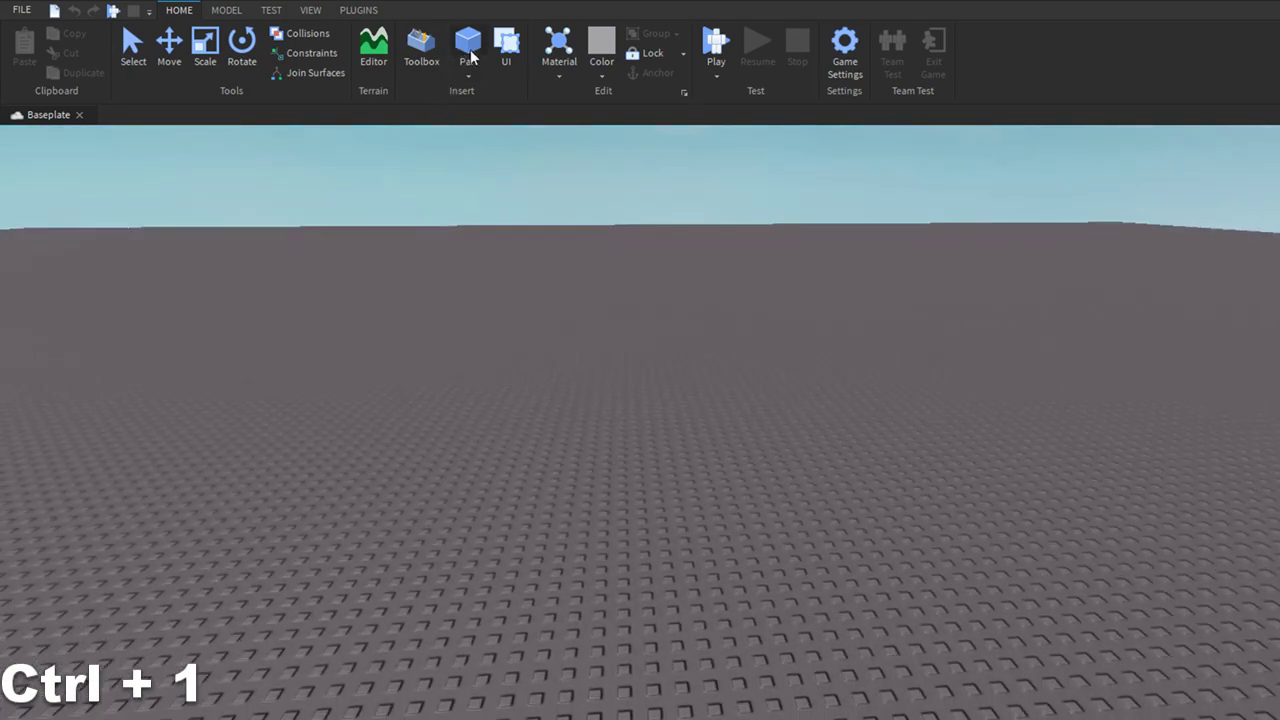
{"action": "left_click", "coordinate": [470, 50]}
{"action": "right_click_drag", "start_coordinate": [545, 380], "coordinate": [563, 392]}
{"action": "scroll", "coordinate": [640, 470], "scroll_direction": "down", "scroll_amount": 1}
{"action": "scroll", "coordinate": [662, 486], "scroll_direction": "up", "scroll_amount": 3}
{"action": "key", "text": "ctrl+2"}
{"action": "key", "text": "ctrl+1"}
{"action": "right_click_drag", "start_coordinate": [676, 484], "coordinate": [684, 486]}
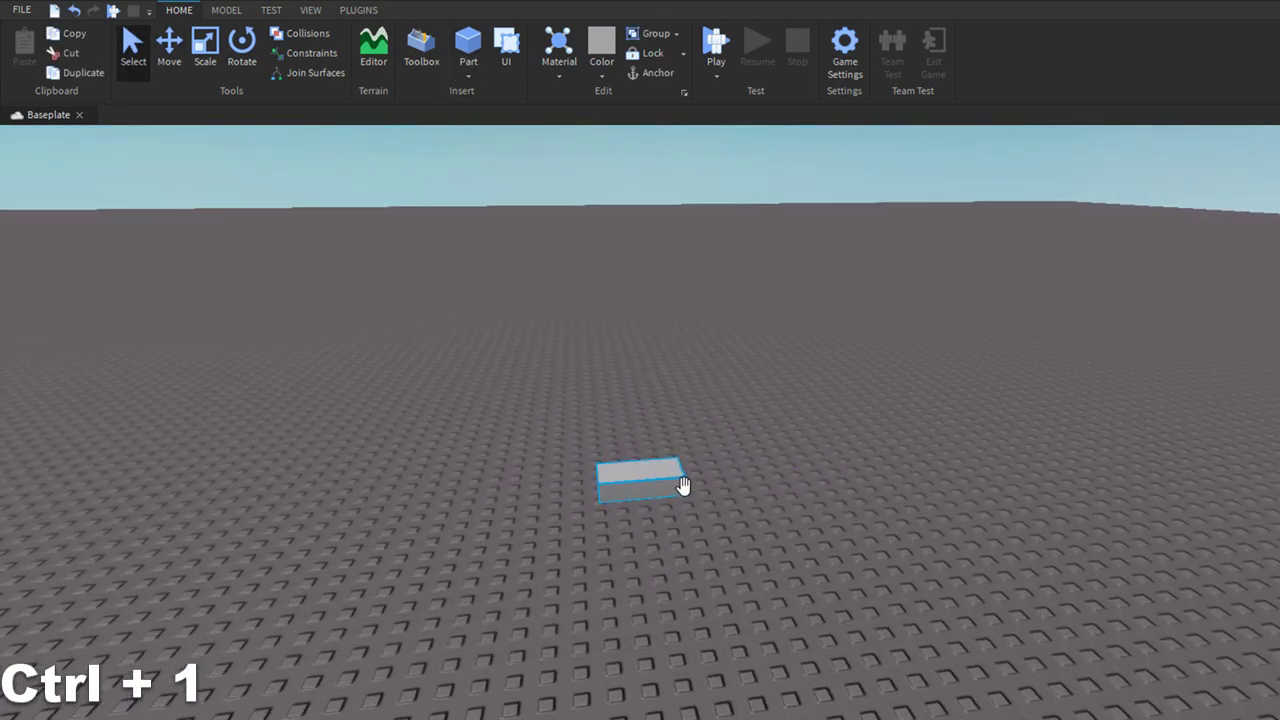
{"action": "scroll", "coordinate": [686, 491], "scroll_direction": "up", "scroll_amount": 2}
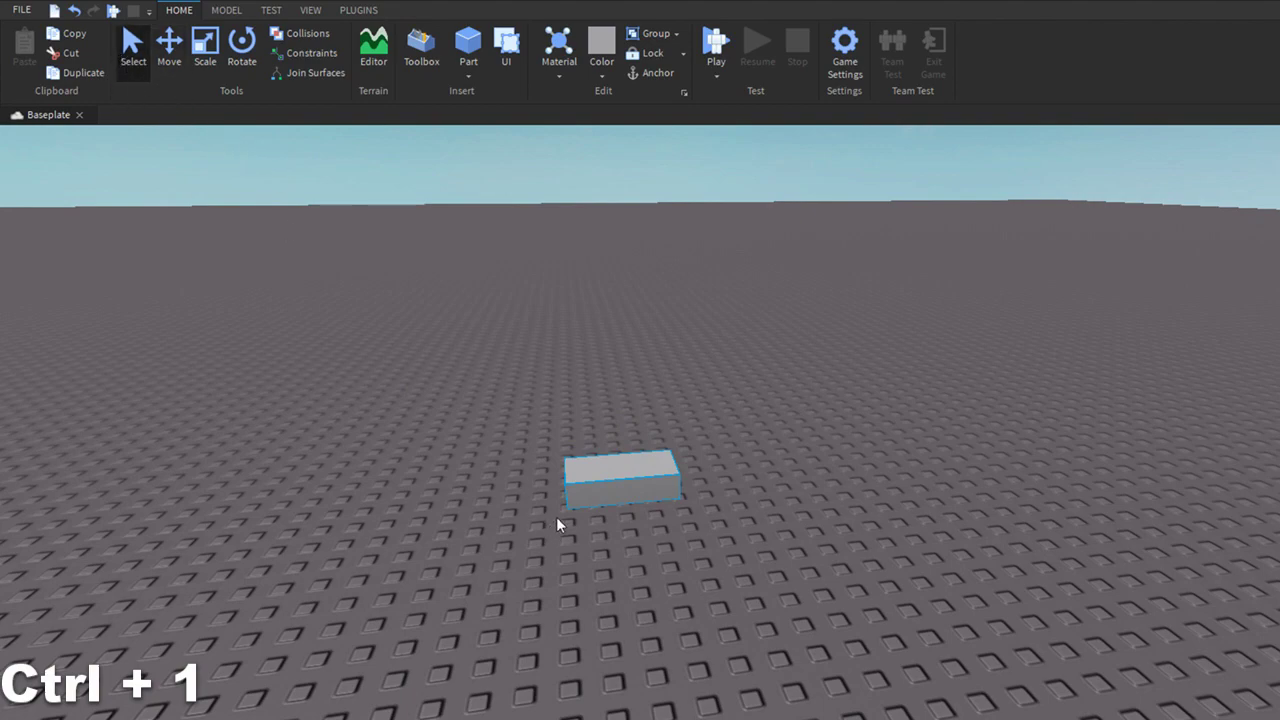
- Slide the part freely over the baseplate, and shift it along its red axis with the Move tool
{"action": "left_click_drag", "start_coordinate": [561, 504], "coordinate": [614, 463]}
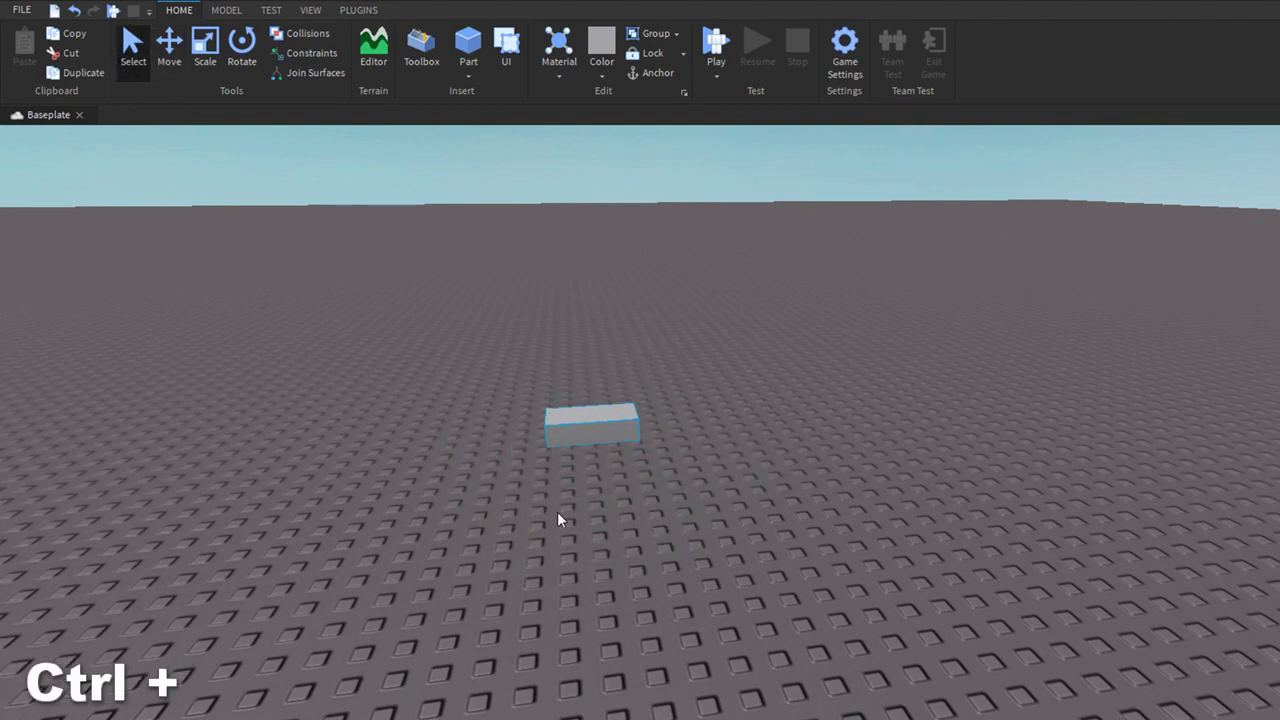
{"action": "key", "text": "ctrl+2"}
{"action": "left_click_drag", "start_coordinate": [483, 444], "coordinate": [368, 480]}
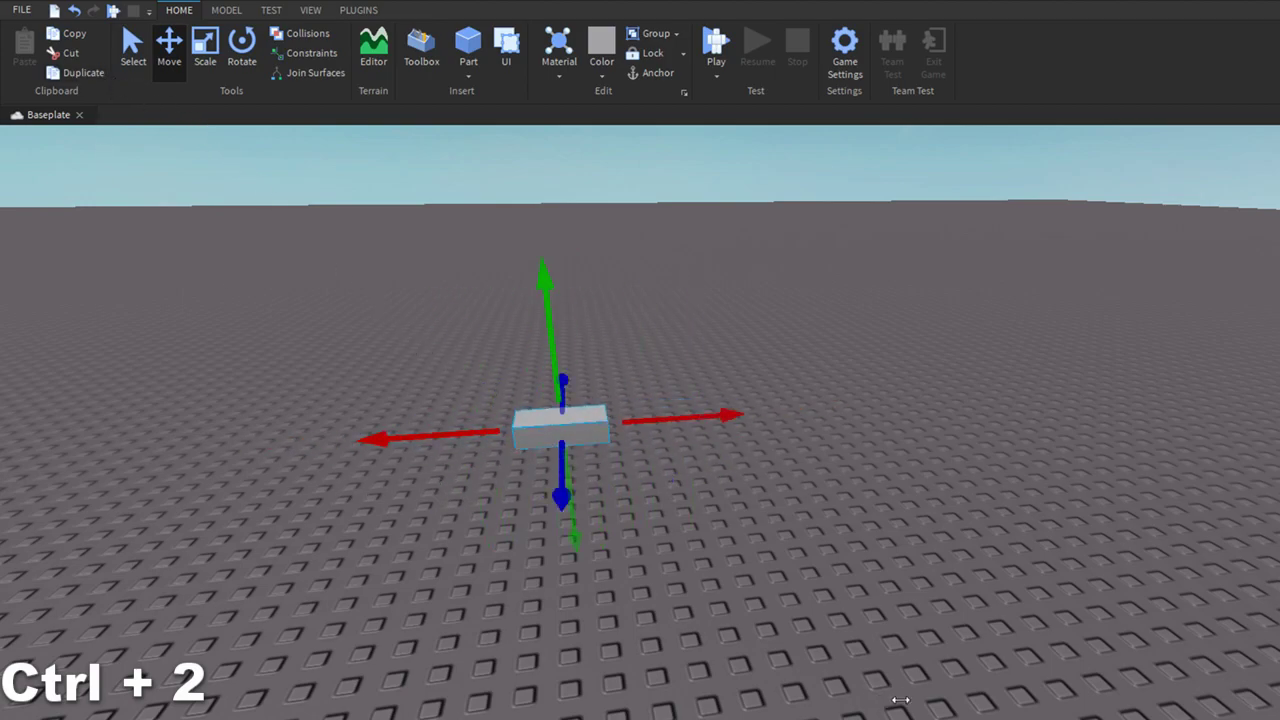
{"action": "key", "text": "a"}
{"action": "right_click_drag", "start_coordinate": [690, 542], "coordinate": [667, 516]}
- Try resizing the part along its axes with the Scale tool, undoing the resize
{"action": "key", "text": "ctrl+3"}
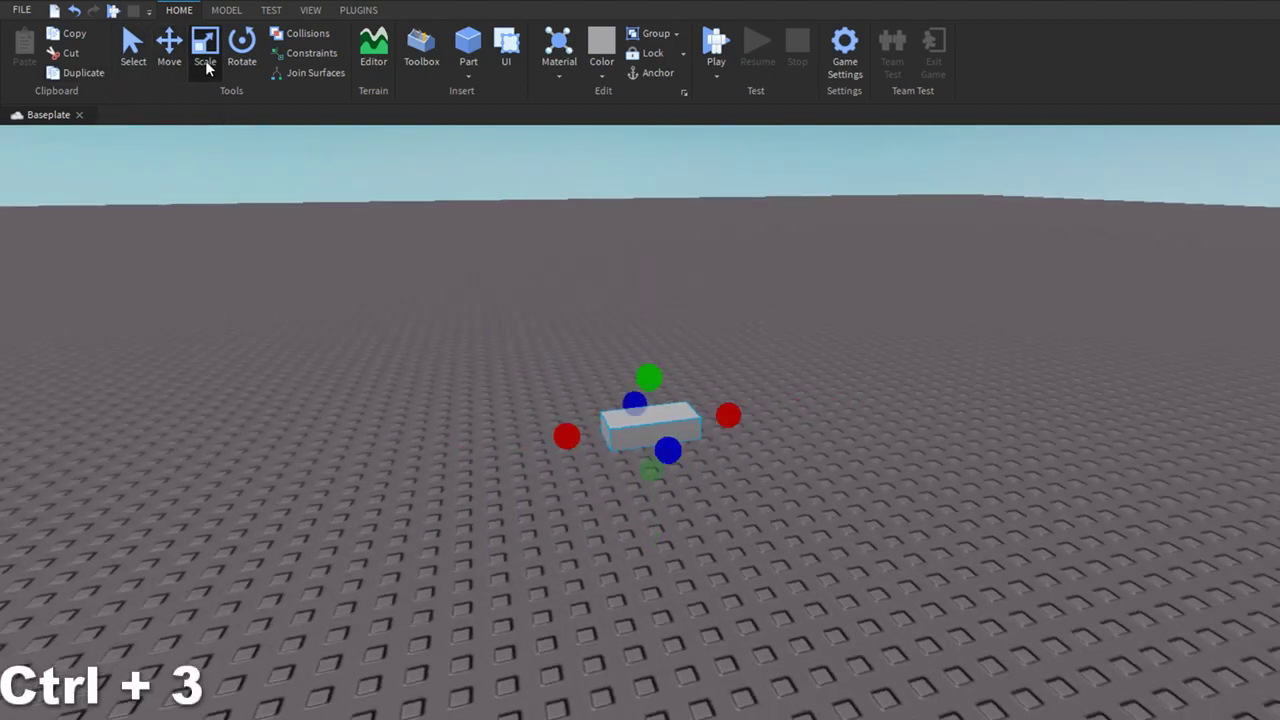
{"action": "right_click_drag", "start_coordinate": [713, 455], "coordinate": [730, 485]}
{"action": "key", "text": "w"}
{"action": "left_click_drag", "start_coordinate": [661, 468], "coordinate": [679, 508]}
{"action": "key", "text": "ctrl+z"}
{"action": "left_click_drag", "start_coordinate": [631, 387], "coordinate": [660, 407]}
- Turn the part using the Rotate tool's rings
{"action": "key", "text": "ctrl+4"}
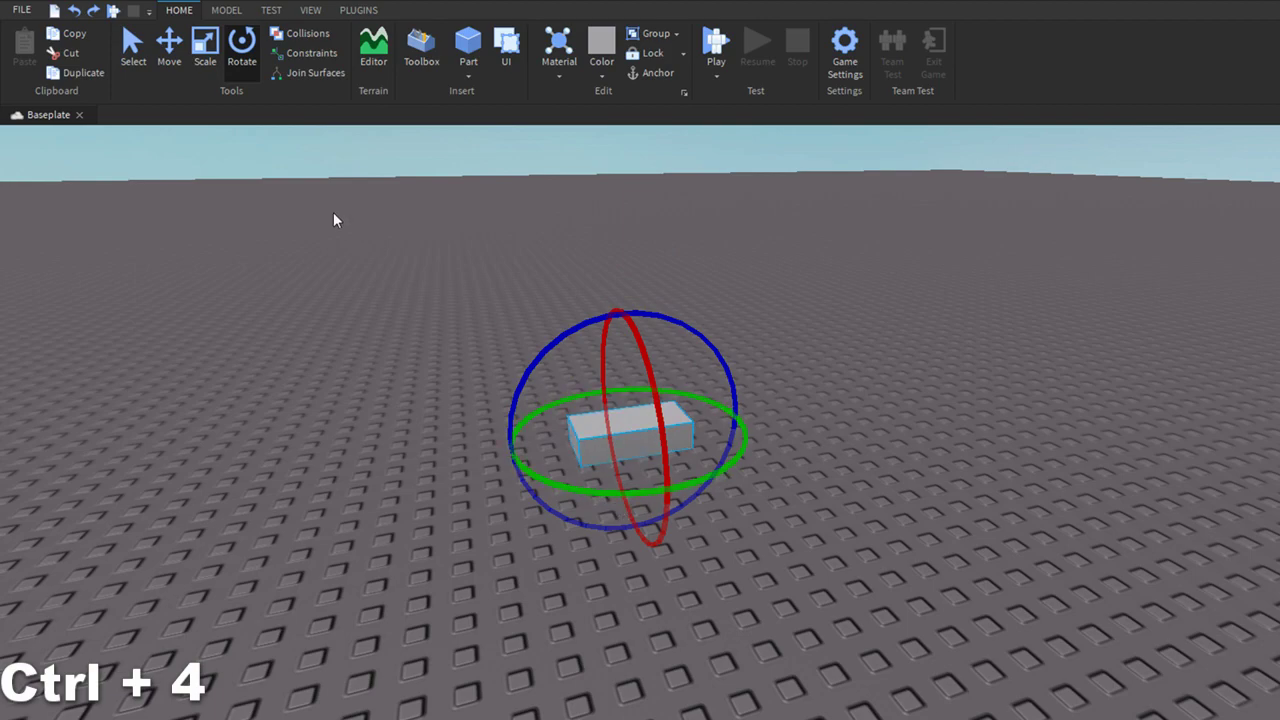
{"action": "key", "text": "ctrl+2"}
{"action": "key", "text": "ctrl+3"}
{"action": "key", "text": "ctrl+4"}
{"action": "left_click_drag", "start_coordinate": [646, 493], "coordinate": [494, 360]}
- Activate the Transform tool and reposition the part on its grid plane
{"action": "key", "text": "ctrl+5"}
{"action": "scroll", "coordinate": [731, 474], "scroll_direction": "up", "scroll_amount": 5}
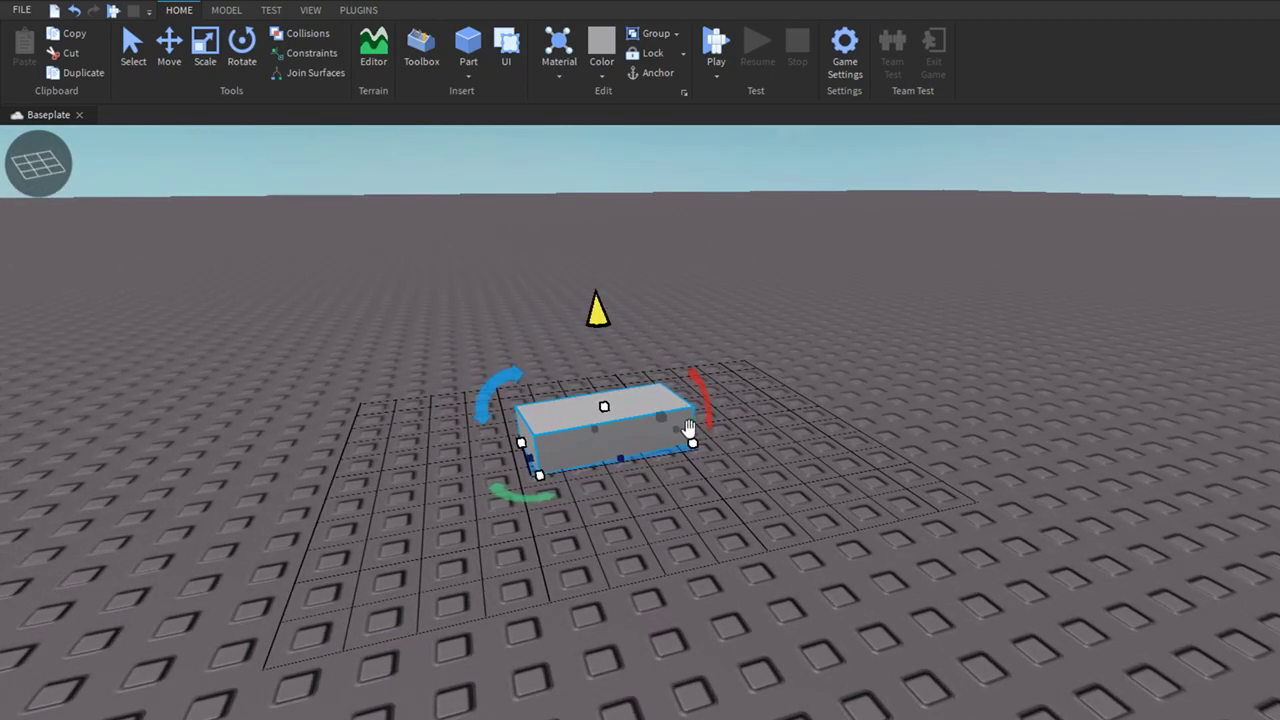
{"action": "left_click_drag", "start_coordinate": [486, 609], "coordinate": [615, 541]}
{"action": "right_click_drag", "start_coordinate": [609, 511], "coordinate": [592, 451]}
{"action": "scroll", "coordinate": [584, 468], "scroll_direction": "down", "scroll_amount": 3}
{"action": "scroll", "coordinate": [645, 474], "scroll_direction": "up", "scroll_amount": 4}
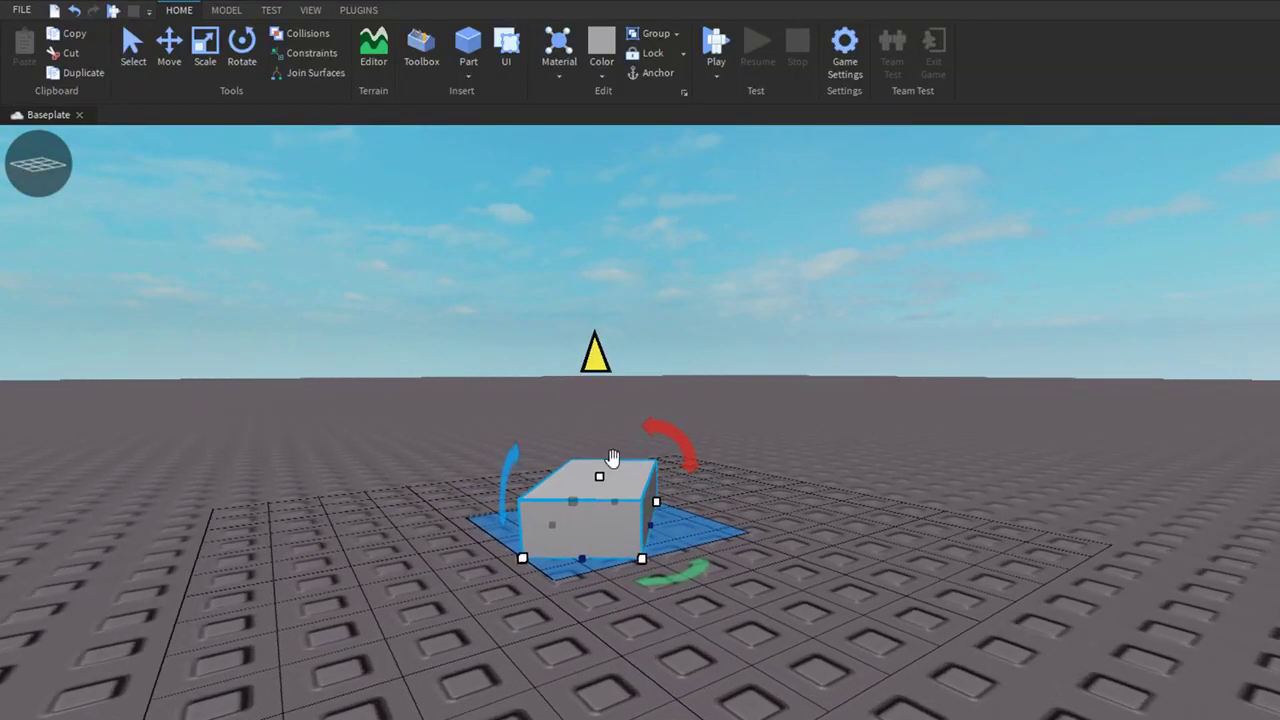
- Rotate the part and adjust its height with the Transform tool's handles, clearing the selection when done
{"action": "left_click_drag", "start_coordinate": [670, 434], "coordinate": [650, 380]}
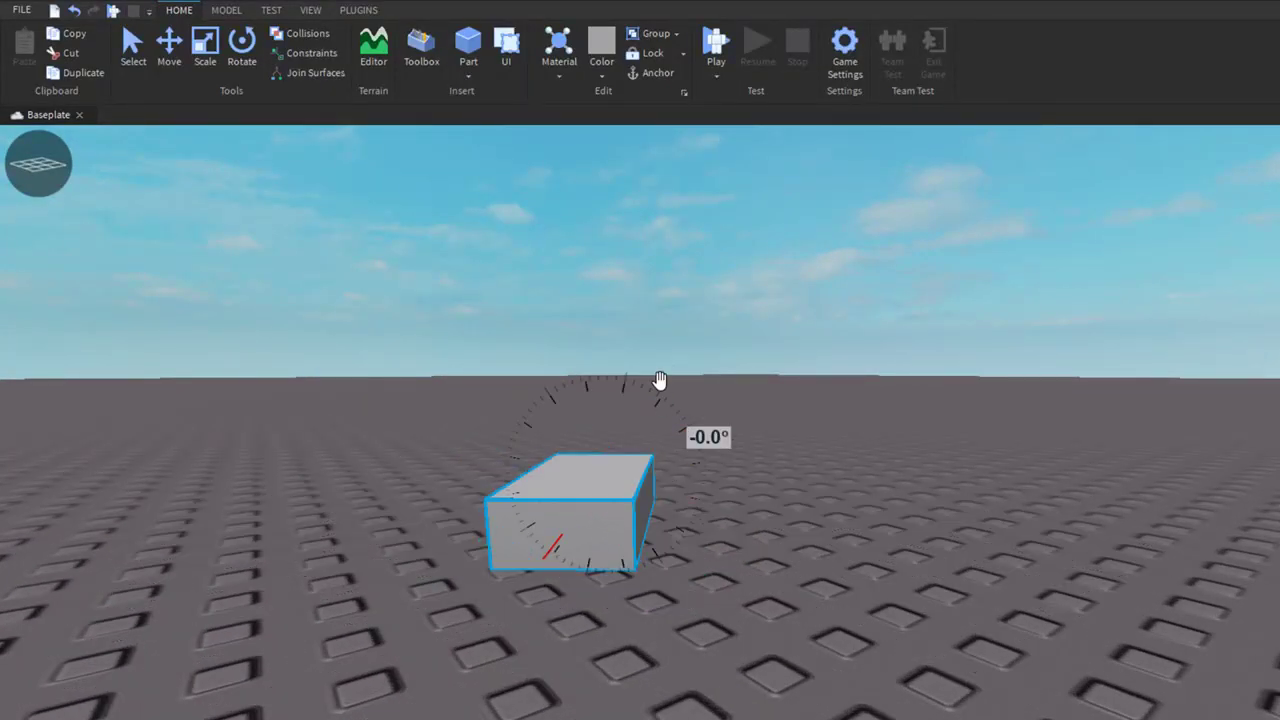
{"action": "left_click_drag", "start_coordinate": [587, 346], "coordinate": [556, 256]}
{"action": "right_click_drag", "start_coordinate": [591, 320], "coordinate": [583, 363]}
{"action": "left_click_drag", "start_coordinate": [608, 383], "coordinate": [591, 280]}
{"action": "left_click_drag", "start_coordinate": [574, 323], "coordinate": [615, 338]}
{"action": "left_click", "coordinate": [690, 430]}
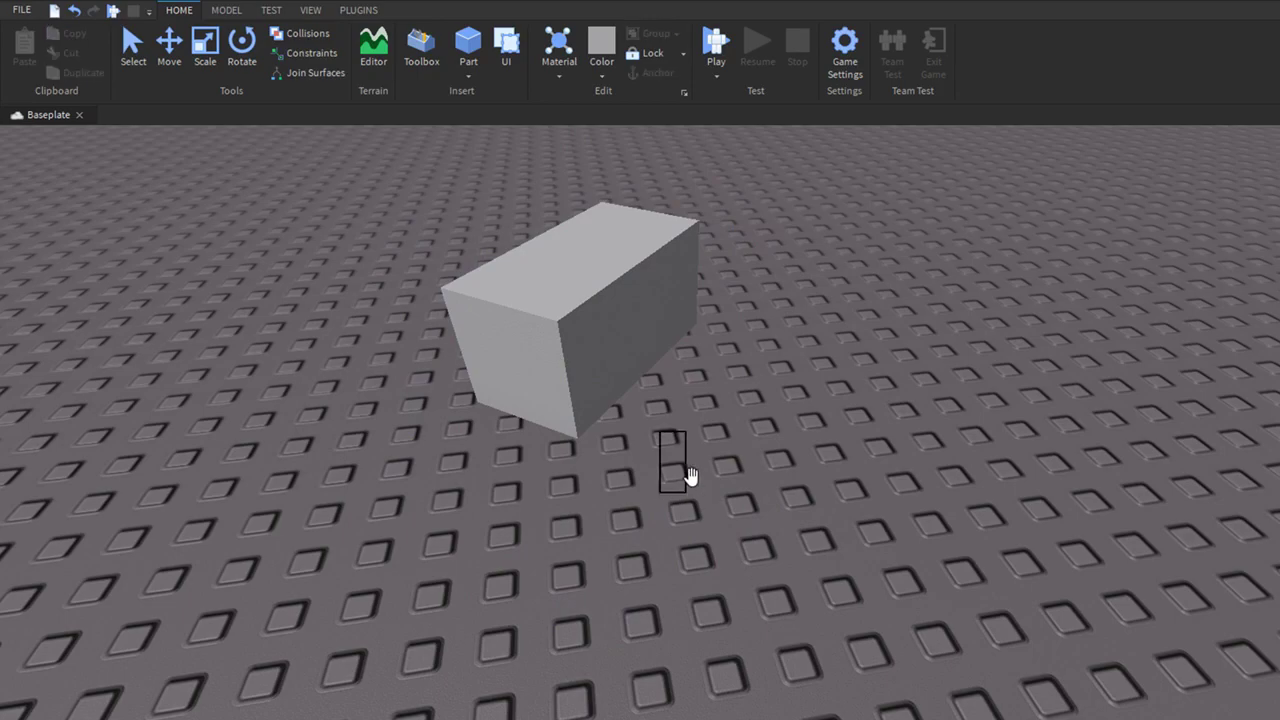
- Reselect the part, adjust it with a Transform handle, and toggle the Transform tool's grid plane control
{"action": "left_click", "coordinate": [550, 229]}
{"action": "right_click_drag", "start_coordinate": [625, 450], "coordinate": [630, 437]}
{"action": "left_click_drag", "start_coordinate": [632, 410], "coordinate": [626, 498]}
{"action": "left_click", "coordinate": [44, 166]}
{"action": "left_click", "coordinate": [40, 171]}
{"action": "left_click", "coordinate": [46, 168]}
{"action": "right_click_drag", "start_coordinate": [338, 260], "coordinate": [333, 340]}
{"action": "right_click_drag", "start_coordinate": [70, 193], "coordinate": [68, 205]}
{"action": "left_click", "coordinate": [37, 172]}
- Reposition the part with the Select tool and rotate it on the baseplate
{"action": "left_click", "coordinate": [133, 47]}
{"action": "left_click_drag", "start_coordinate": [531, 383], "coordinate": [480, 387]}
{"action": "key", "text": "ctrl+r"}
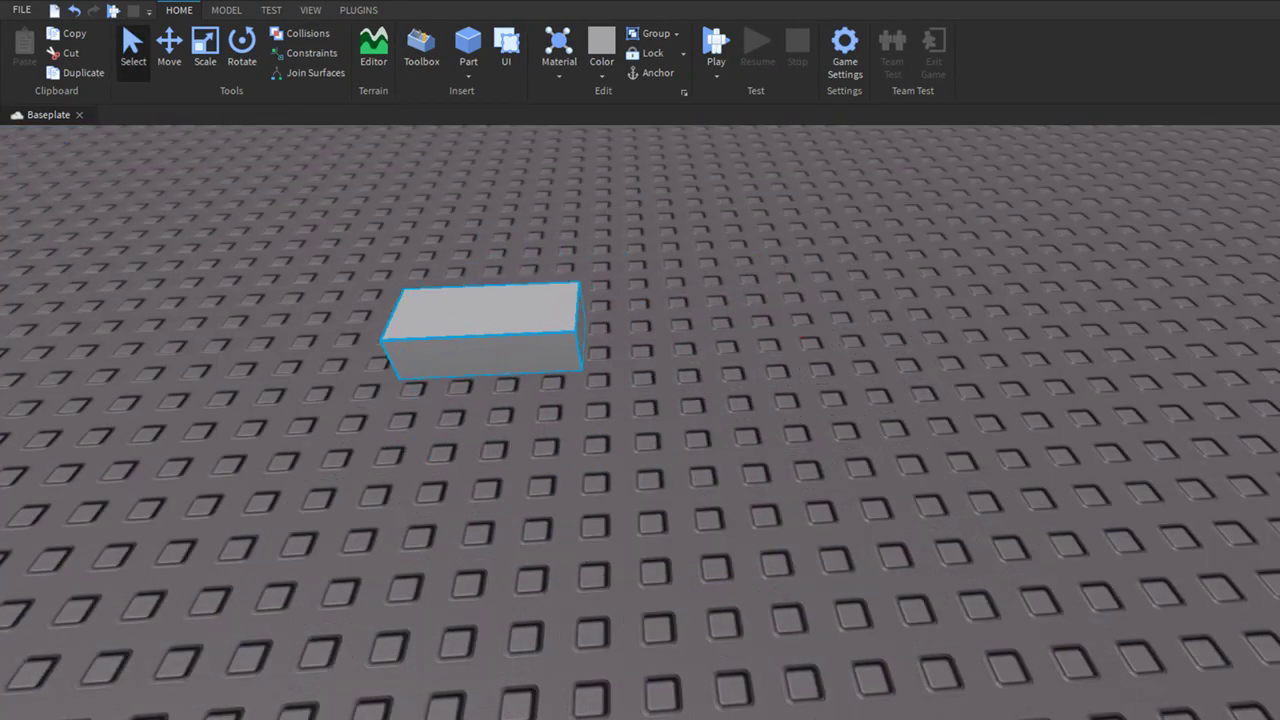
{"action": "scroll", "coordinate": [903, 257], "scroll_direction": "down", "scroll_amount": 5}
{"action": "right_click_drag", "start_coordinate": [746, 391], "coordinate": [685, 514]}
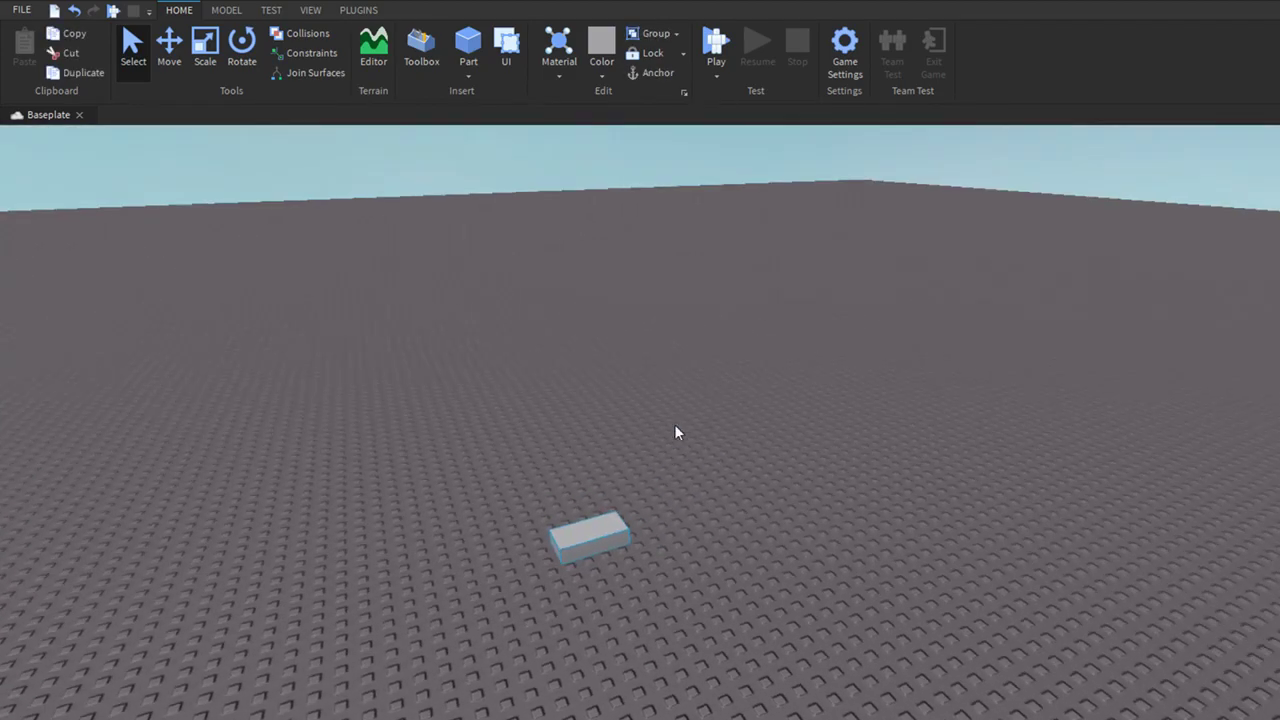
- Enlarge the part proportionally into a much bigger block with the Scale tool
{"action": "key", "text": "ctrl+3"}
{"action": "left_click_drag", "start_coordinate": [615, 498], "coordinate": [619, 404], "text": "shift"}
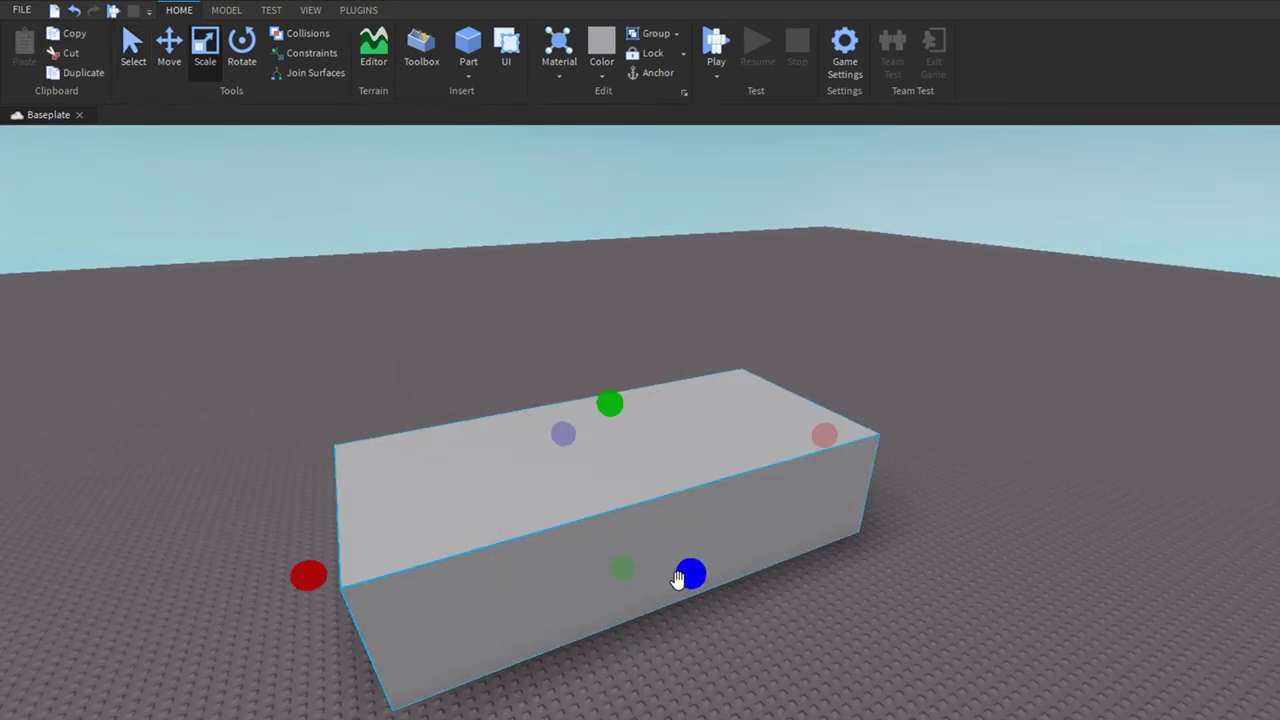
{"action": "left_click_drag", "start_coordinate": [682, 578], "coordinate": [440, 378]}
- Zoom out until the whole baseplate is in view, and focus the camera back on the selected part
{"action": "key", "text": "ctrl+1"}
{"action": "scroll", "coordinate": [619, 492], "scroll_direction": "down", "scroll_amount": 10}
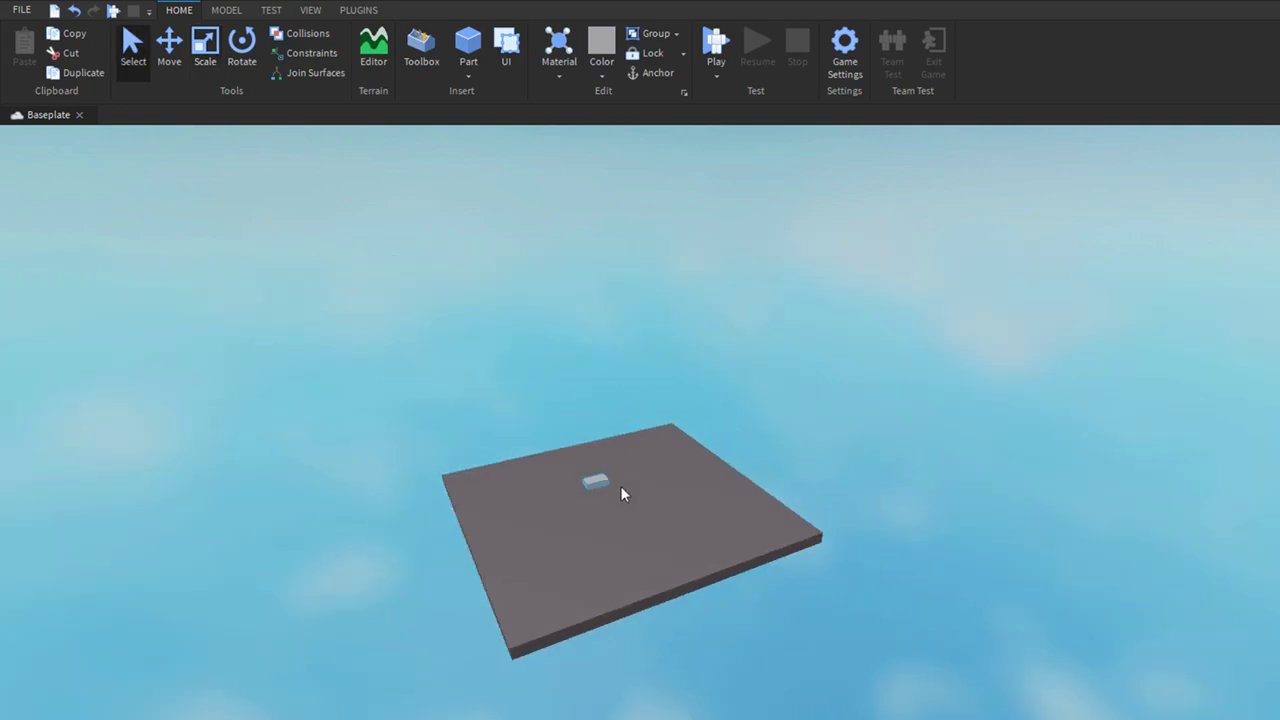
{"action": "scroll", "coordinate": [613, 510], "scroll_direction": "up", "scroll_amount": 1}
{"action": "scroll", "coordinate": [607, 542], "scroll_direction": "down", "scroll_amount": 1}
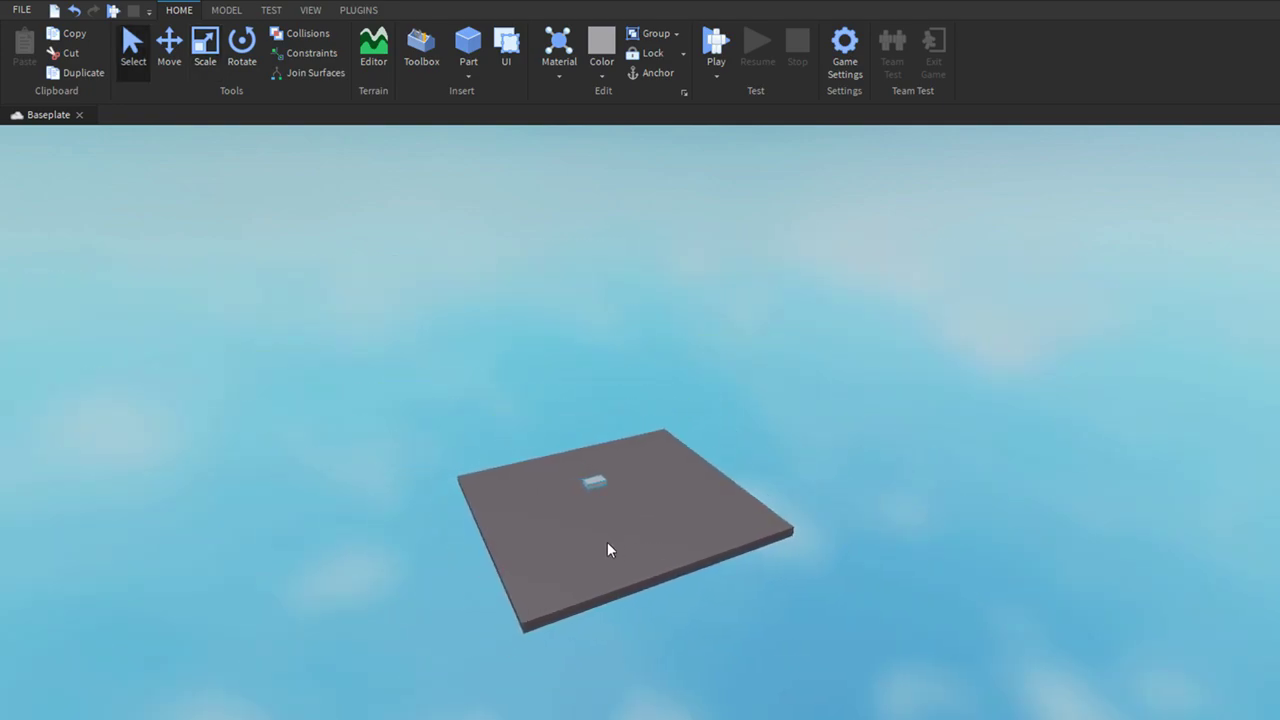
{"action": "scroll", "coordinate": [607, 542], "scroll_direction": "down", "scroll_amount": 2}
{"action": "right_click_drag", "start_coordinate": [609, 540], "coordinate": [609, 516]}
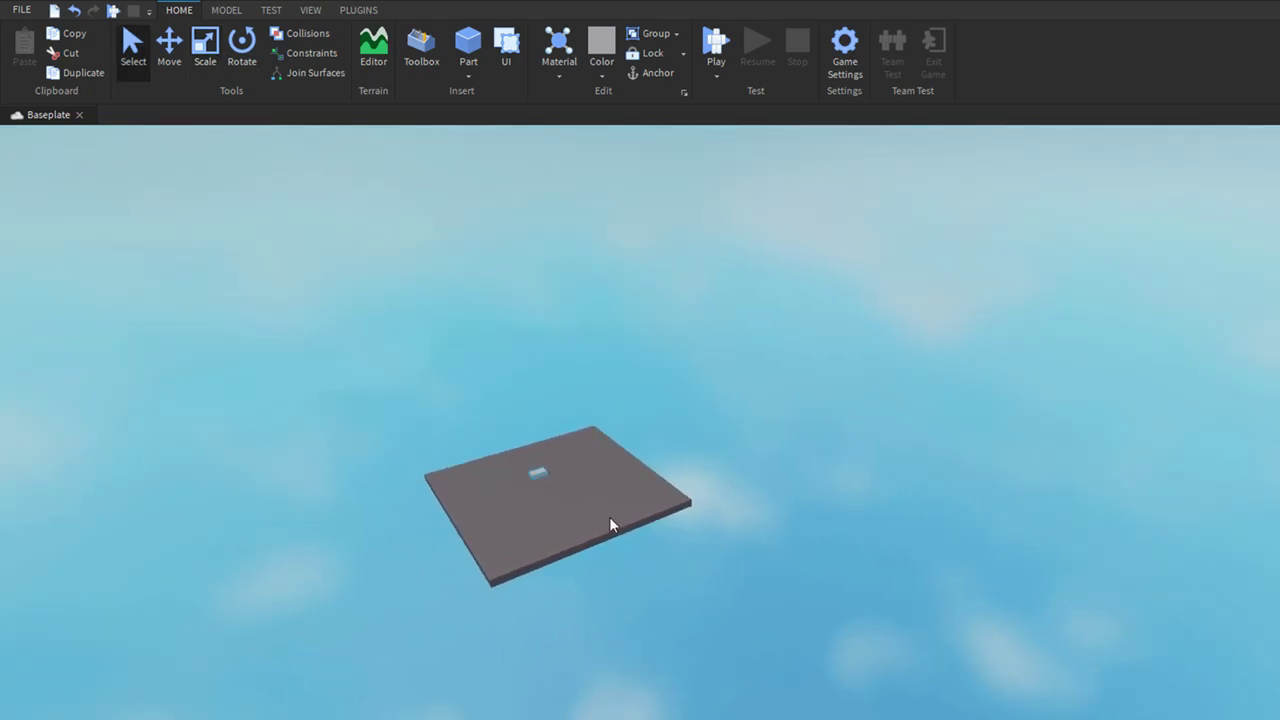
{"action": "key", "text": "f"}
- Zoom far out until the baseplate is tiny, and pick the distant part on it
{"action": "scroll", "coordinate": [560, 503], "scroll_direction": "down", "scroll_amount": 10}
{"action": "scroll", "coordinate": [576, 504], "scroll_direction": "down", "scroll_amount": 5}
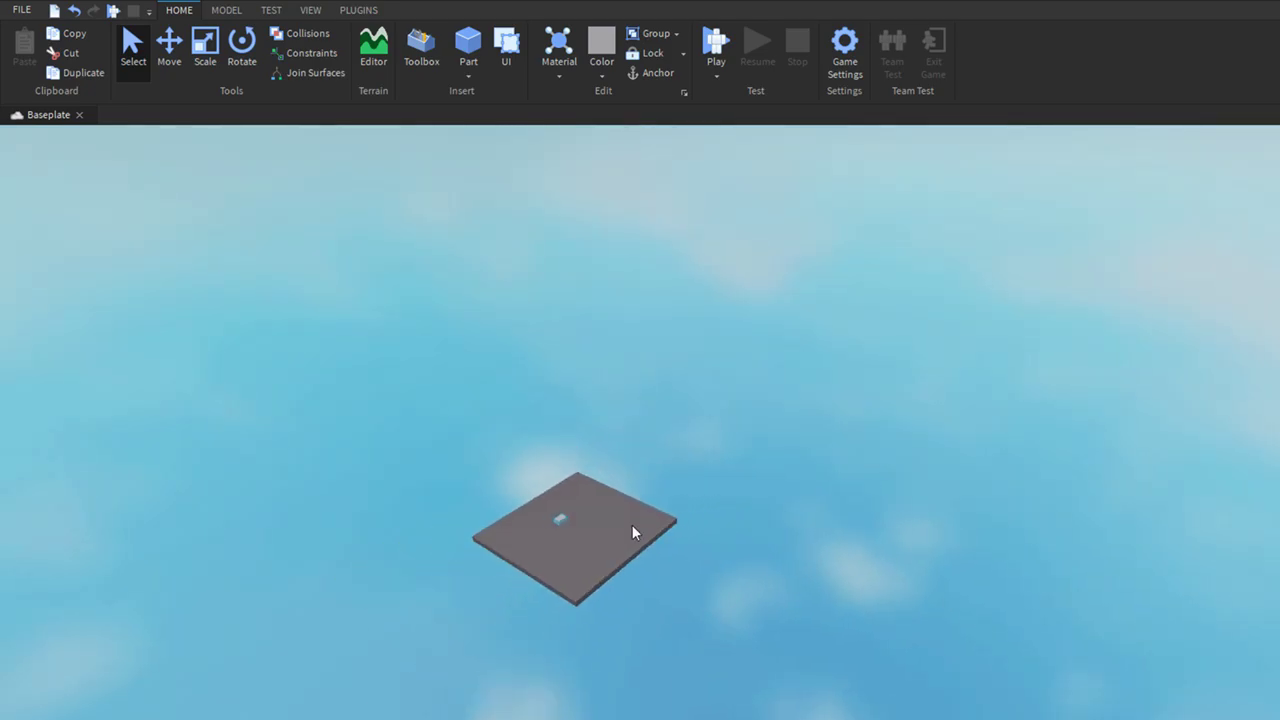
{"action": "right_click_drag", "start_coordinate": [652, 522], "coordinate": [800, 492]}
{"action": "scroll", "coordinate": [838, 484], "scroll_direction": "down", "scroll_amount": 8}
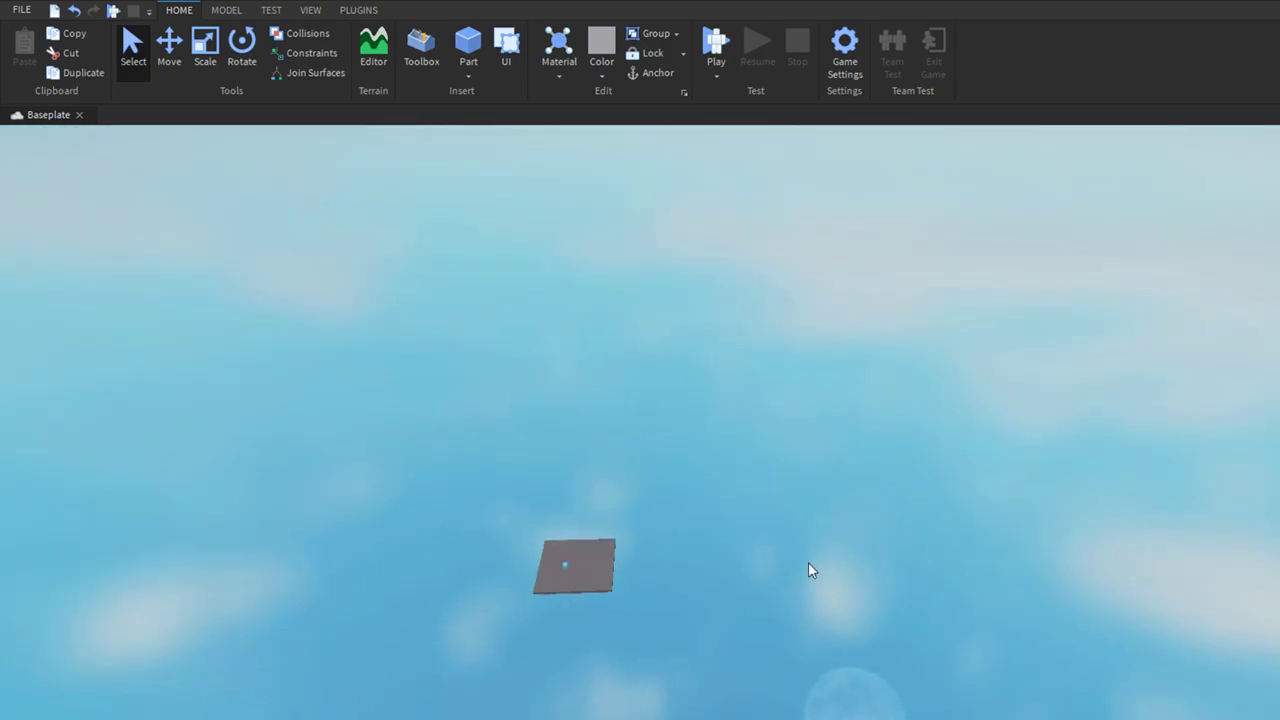
{"action": "scroll", "coordinate": [811, 570], "scroll_direction": "down", "scroll_amount": 8}
{"action": "right_click_drag", "start_coordinate": [718, 610], "coordinate": [704, 634]}
{"action": "left_click", "coordinate": [704, 634]}
{"action": "left_click", "coordinate": [684, 545]}
{"action": "left_click", "coordinate": [658, 551]}
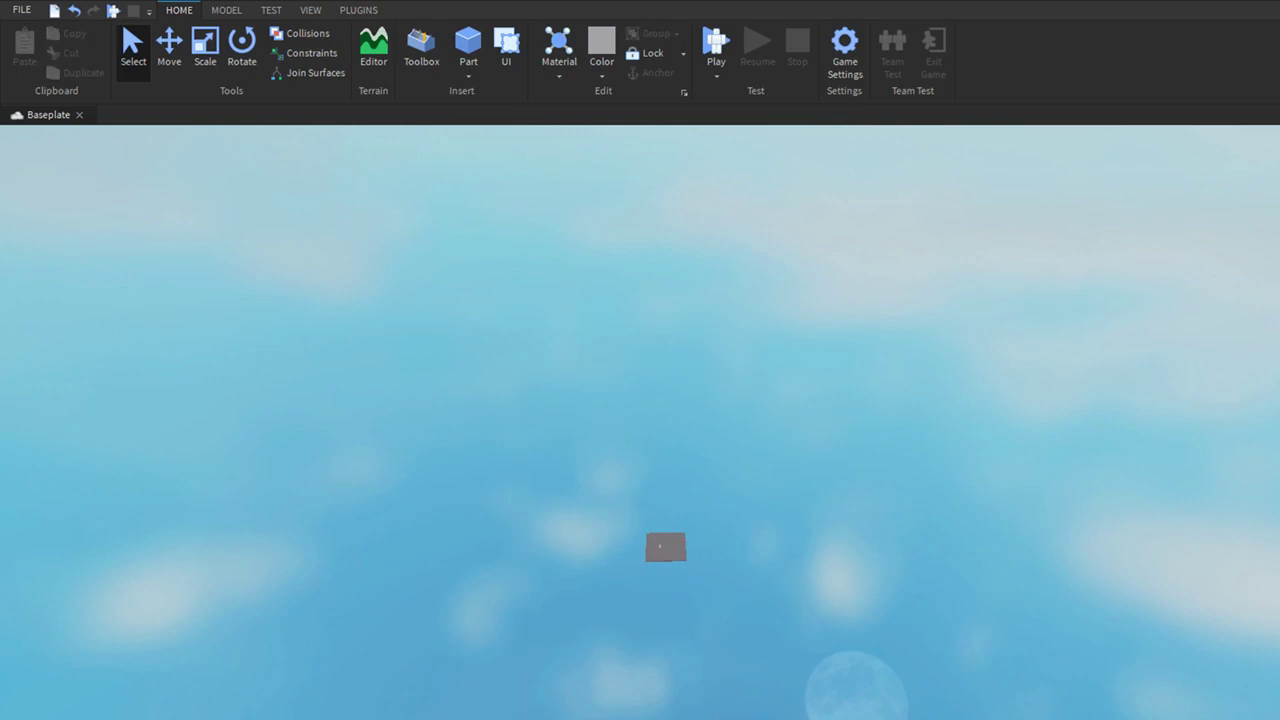
{"action": "left_click", "coordinate": [660, 546]}
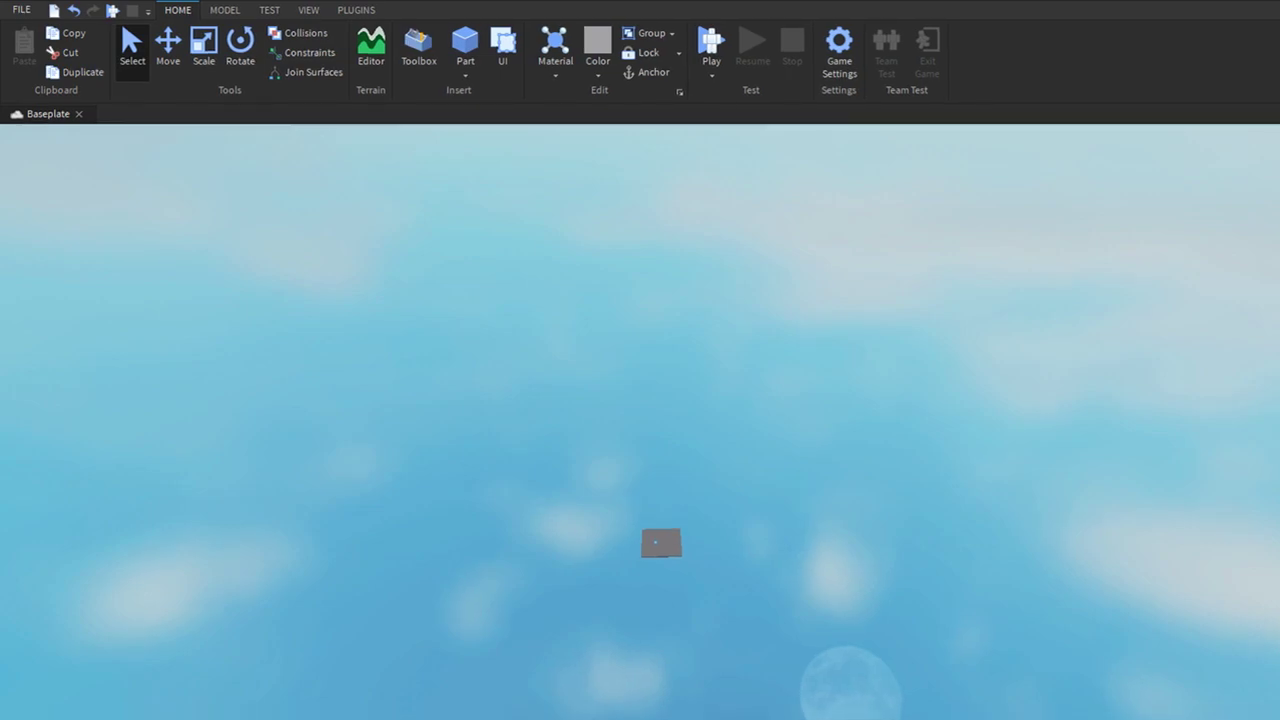
- Clear the selection, select the distant part again, and focus the camera on it
{"action": "left_click", "coordinate": [1262, 230]}
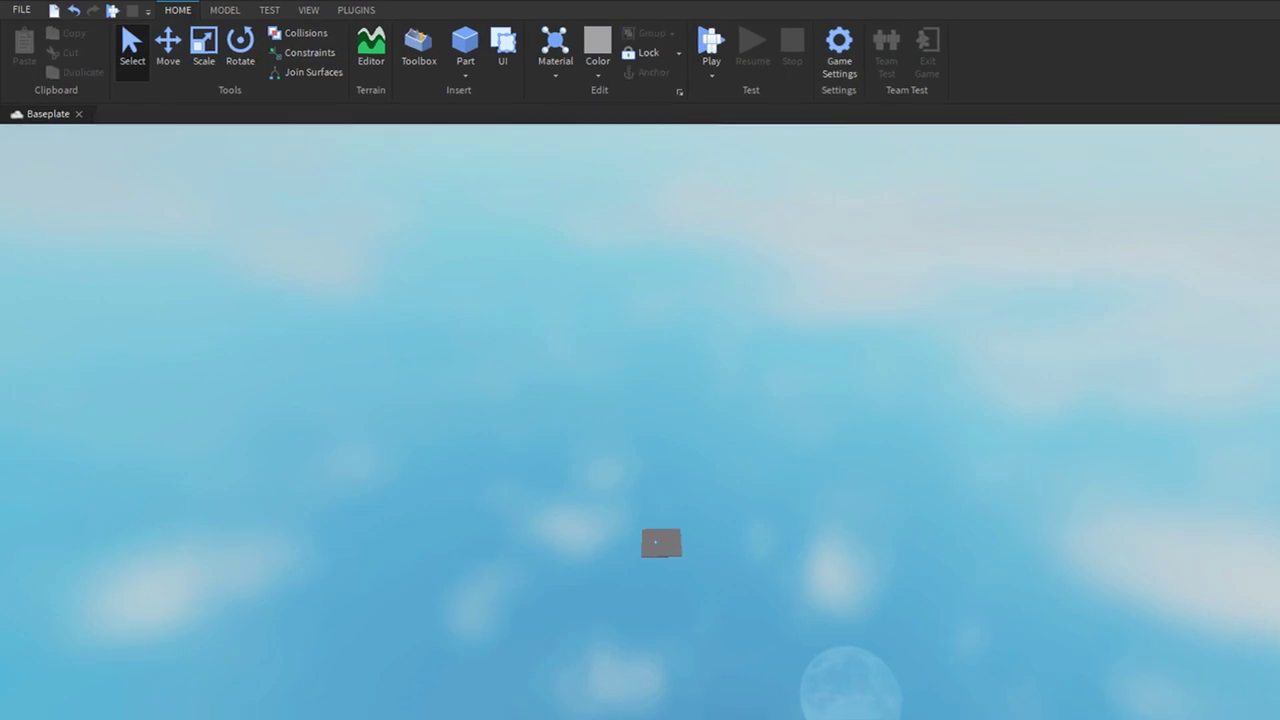
{"action": "mouse_move", "coordinate": [1279, 197]}
{"action": "left_mouse_down"}
{"action": "mouse_move", "coordinate": [984, 197]}
{"action": "mouse_move", "coordinate": [1279, 197]}
{"action": "left_mouse_up"}
{"action": "right_click_drag", "start_coordinate": [1080, 210], "coordinate": [1038, 217]}
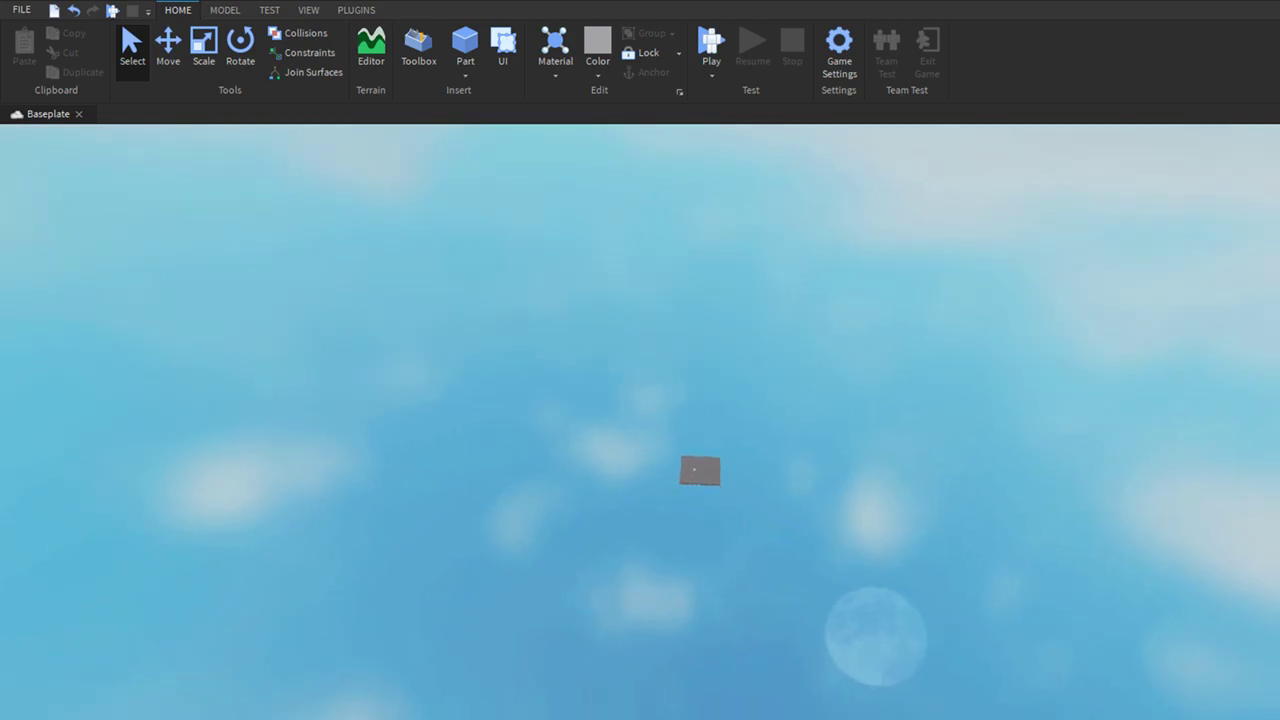
{"action": "left_click", "coordinate": [1279, 460]}
{"action": "right_click_drag", "start_coordinate": [970, 265], "coordinate": [980, 293]}
{"action": "left_click", "coordinate": [611, 427]}
{"action": "left_click", "coordinate": [614, 422]}
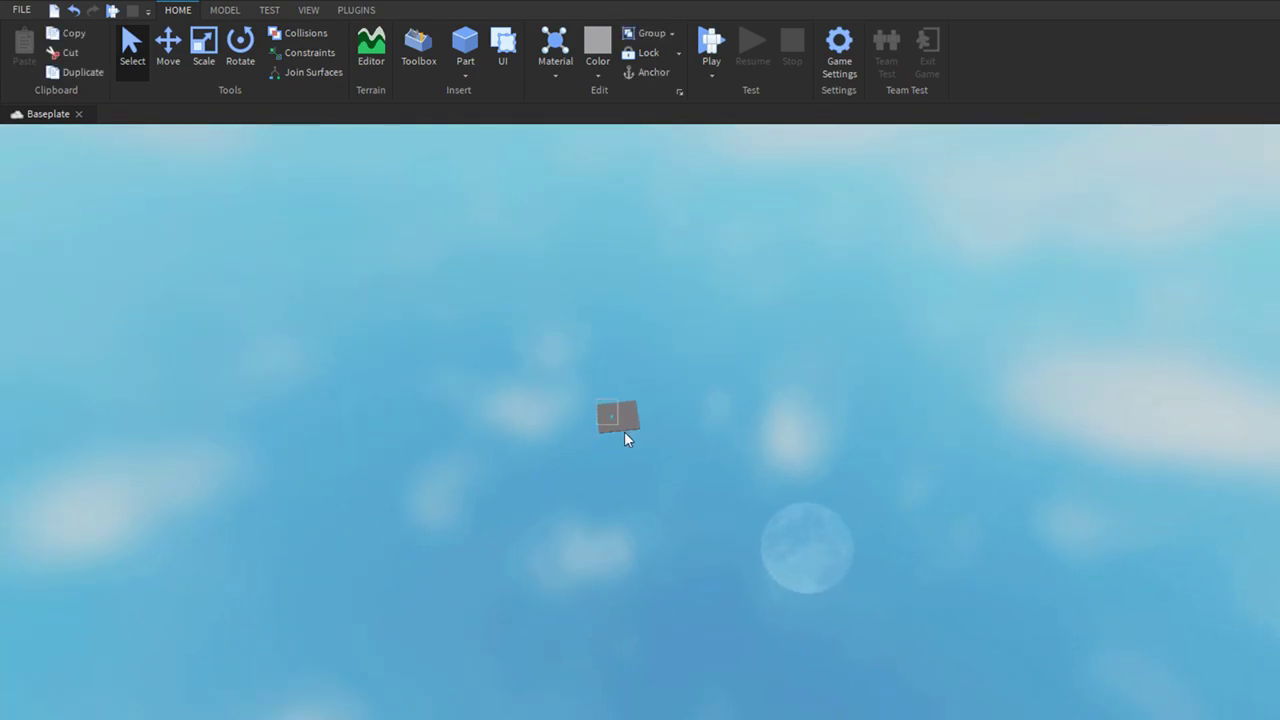
{"action": "key", "text": "ctrl+2"}
{"action": "key", "text": "ctrl+1"}
{"action": "key", "text": "f"}
- Pull the camera away from the part, reselect it on the baseplate, and focus on it once more
{"action": "mouse_move", "coordinate": [680, 503]}
{"action": "right_mouse_down"}
{"action": "mouse_move", "coordinate": [699, 497]}
{"action": "mouse_move", "coordinate": [654, 477]}
{"action": "mouse_move", "coordinate": [697, 500]}
{"action": "right_mouse_up"}
{"action": "scroll", "coordinate": [699, 498], "scroll_direction": "down", "scroll_amount": 10}
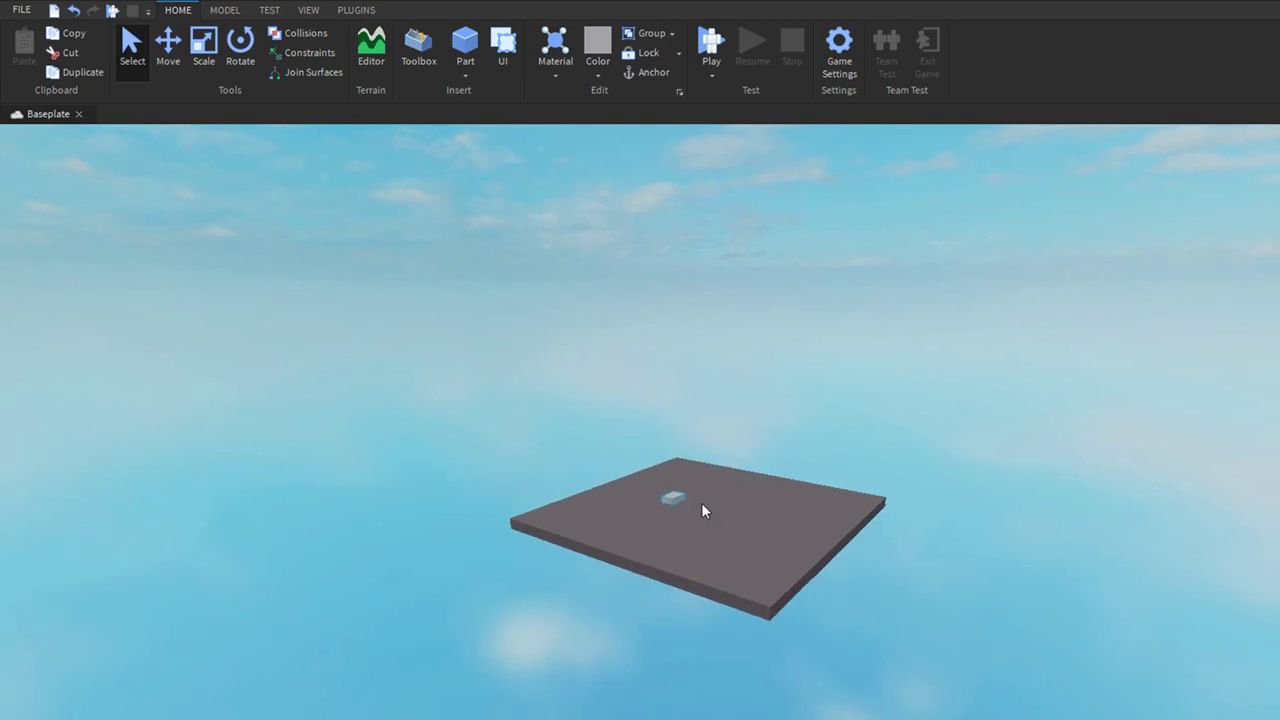
{"action": "left_click", "coordinate": [646, 503]}
{"action": "left_click", "coordinate": [673, 499]}
{"action": "key", "text": "f"}
- View the entire baseplate from a distance and refocus the camera on the selected part
{"action": "right_click_drag", "start_coordinate": [686, 594], "coordinate": [686, 594]}
{"action": "scroll", "coordinate": [686, 594], "scroll_direction": "down", "scroll_amount": 5}
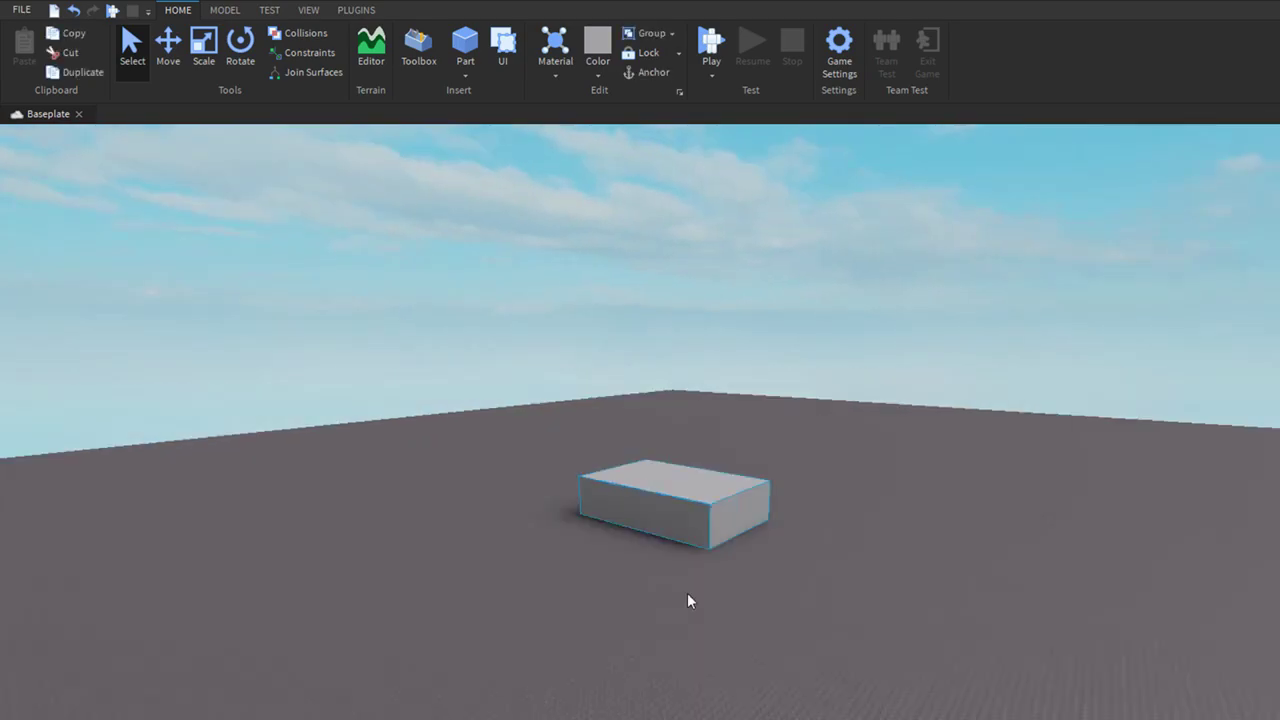
{"action": "scroll", "coordinate": [687, 596], "scroll_direction": "down", "scroll_amount": 4}
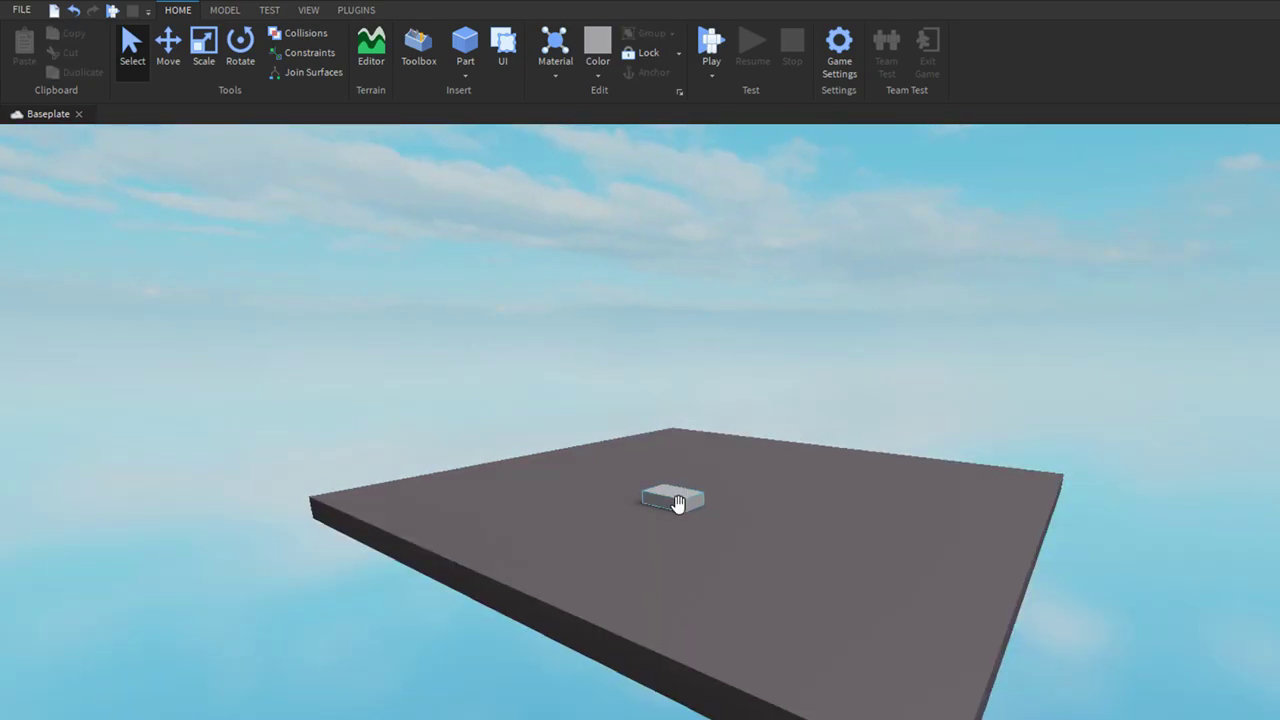
{"action": "scroll", "coordinate": [773, 455], "scroll_direction": "down", "scroll_amount": 6}
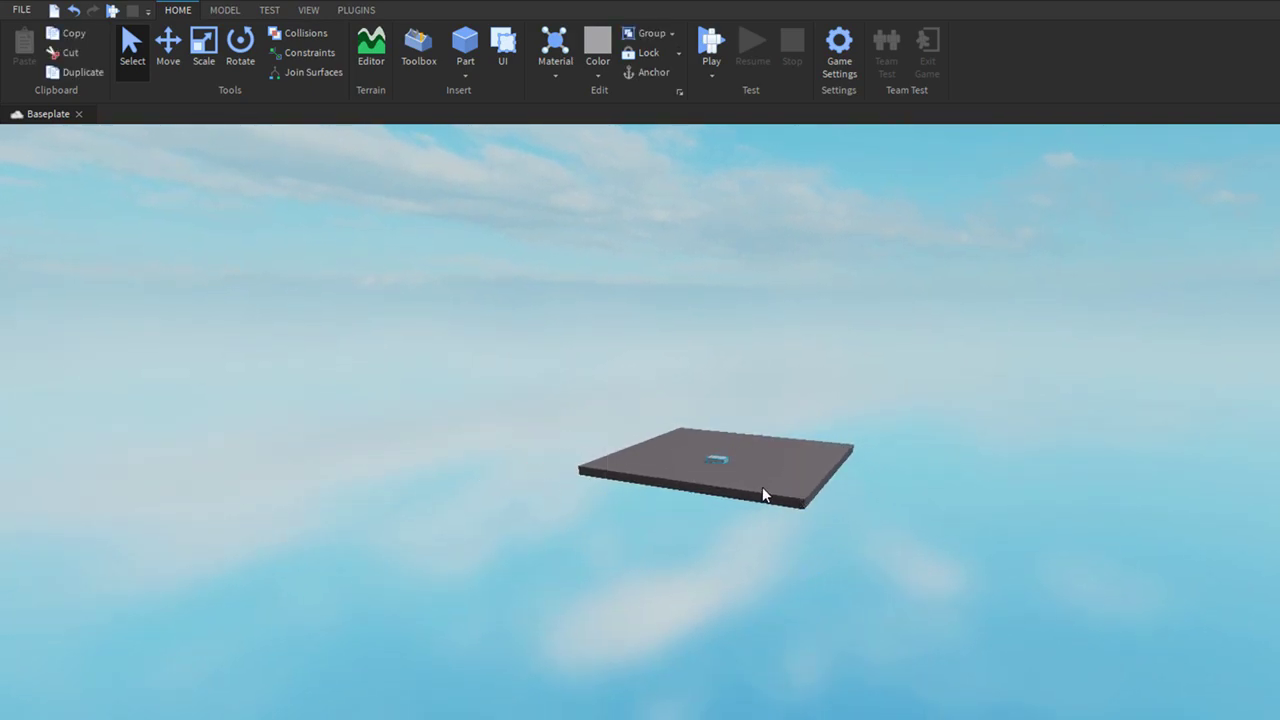
{"action": "key", "text": "f"}
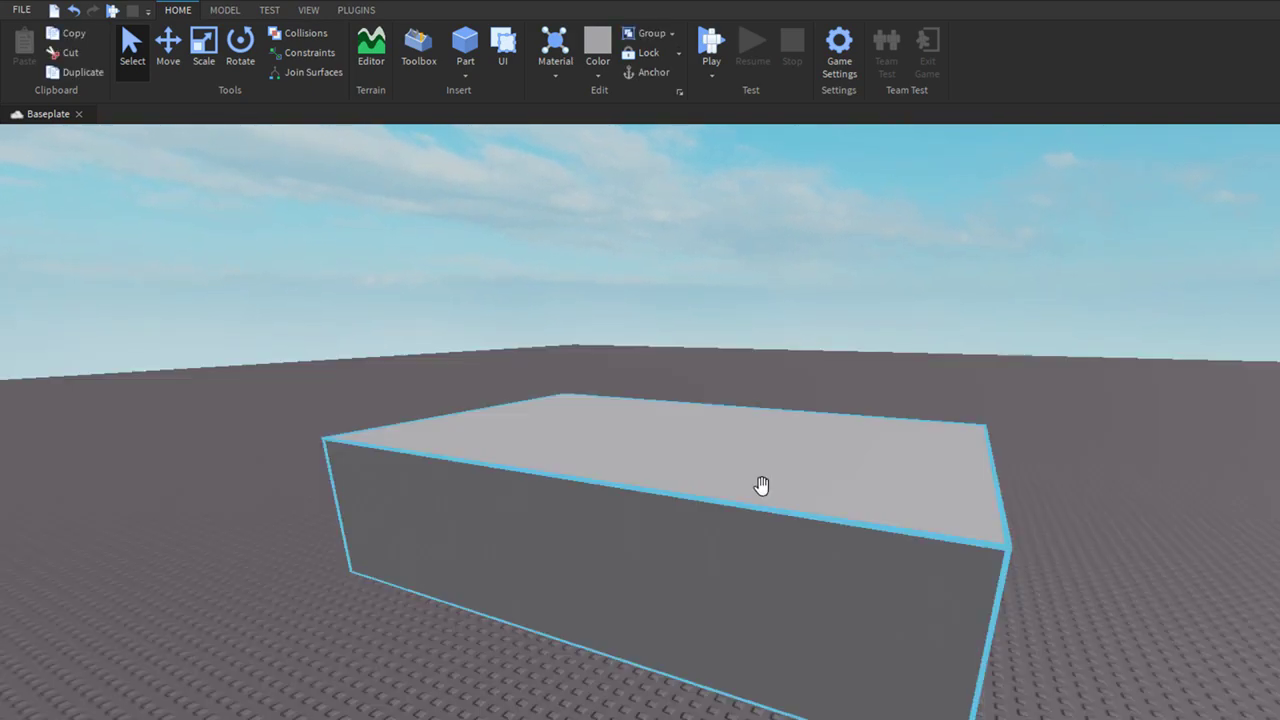
- Examine the part up close with its Scale handles shown, and return to the Select tool with nothing selected
{"action": "right_click_drag", "start_coordinate": [763, 486], "coordinate": [763, 486]}
{"action": "scroll", "coordinate": [754, 481], "scroll_direction": "up", "scroll_amount": 8}
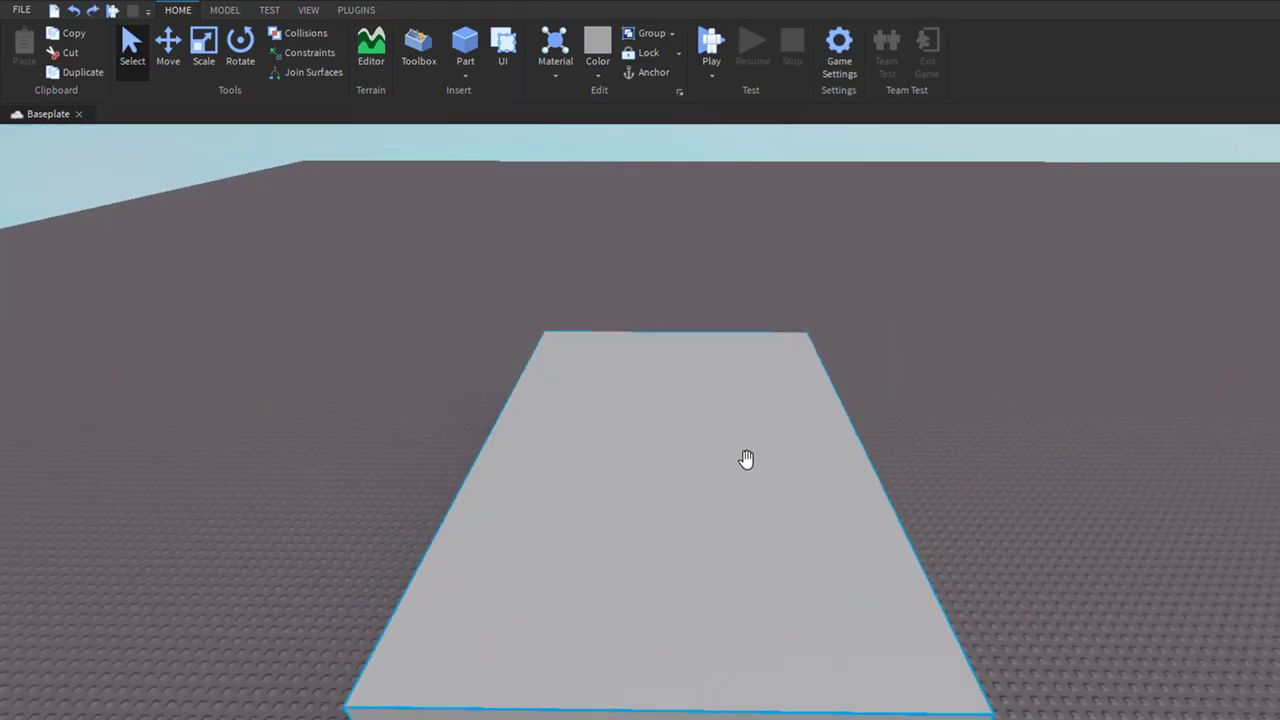
{"action": "key", "text": "ctrl+3"}
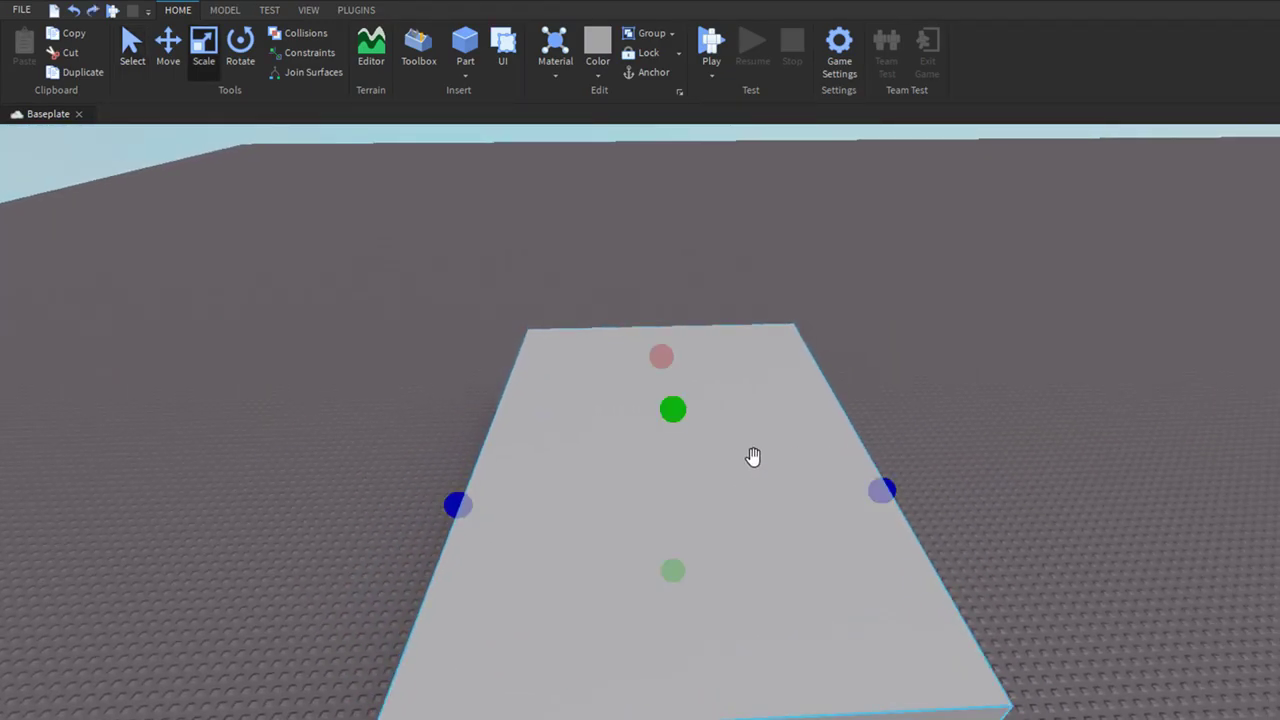
{"action": "right_click_drag", "start_coordinate": [743, 457], "coordinate": [690, 360]}
{"action": "scroll", "coordinate": [655, 385], "scroll_direction": "up", "scroll_amount": 5}
{"action": "key", "text": "ctrl+1"}
{"action": "left_click", "coordinate": [784, 358]}
{"action": "scroll", "coordinate": [785, 358], "scroll_direction": "down", "scroll_amount": 5}
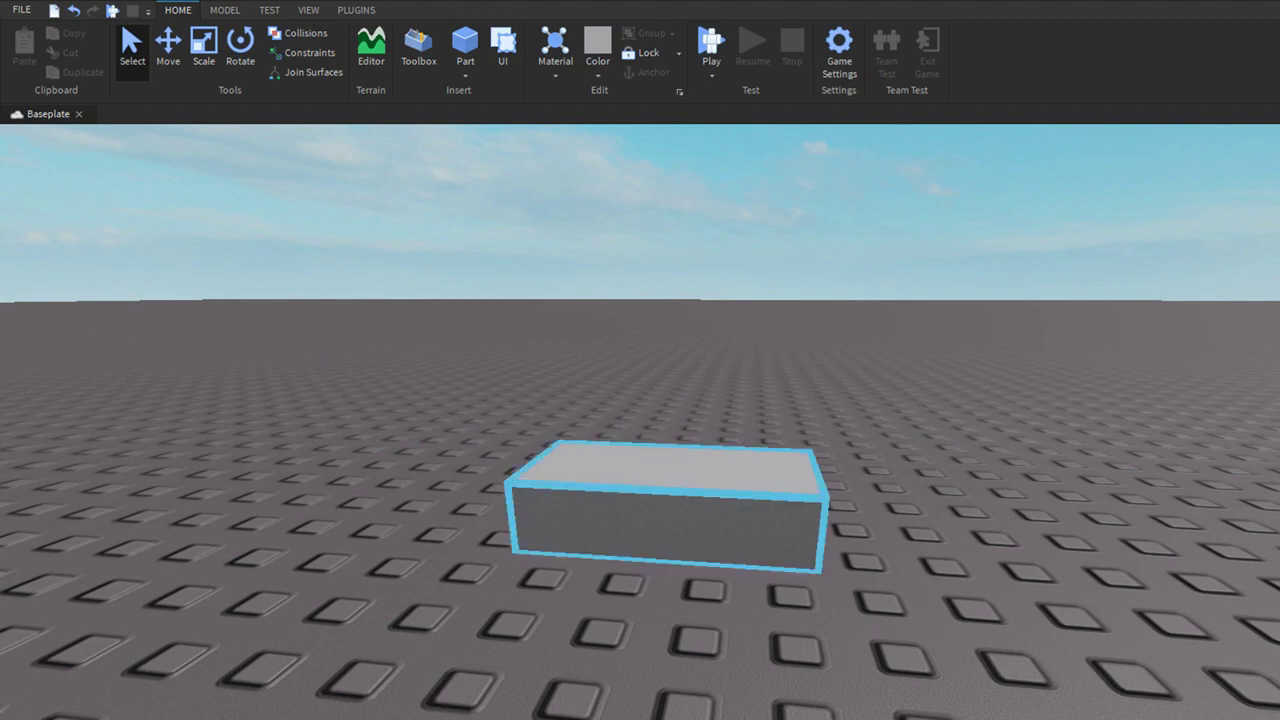
- Select the part with the Move tool active and duplicate it in place
{"action": "right_click_drag", "start_coordinate": [820, 370], "coordinate": [820, 374]}
{"action": "left_click", "coordinate": [632, 400]}
{"action": "mouse_move", "coordinate": [632, 400]}
{"action": "right_mouse_down"}
{"action": "mouse_move", "coordinate": [597, 381]}
{"action": "mouse_move", "coordinate": [650, 405]}
{"action": "right_mouse_up"}
{"action": "key", "text": "ctrl+2"}
{"action": "scroll", "coordinate": [697, 406], "scroll_direction": "up", "scroll_amount": 2}
{"action": "middle_click_drag", "start_coordinate": [697, 406], "coordinate": [740, 440]}
{"action": "key", "text": "ctrl+d"}
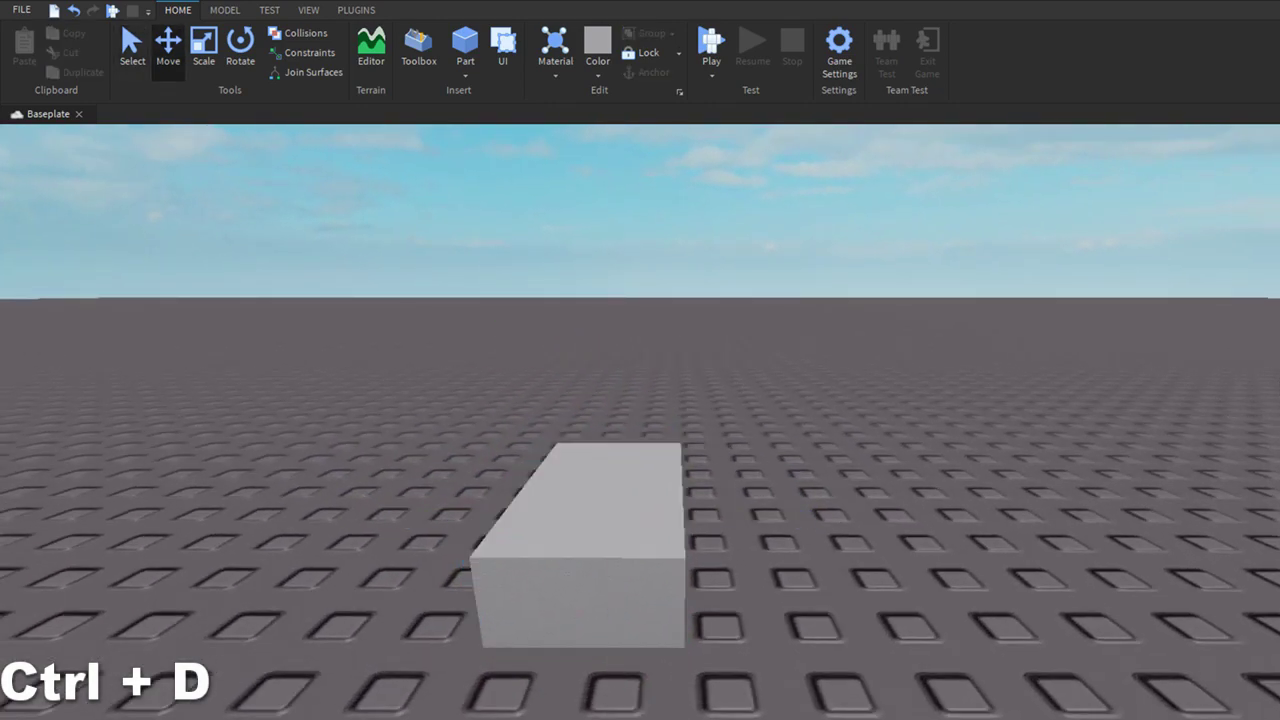
{"action": "left_click", "coordinate": [600, 530]}
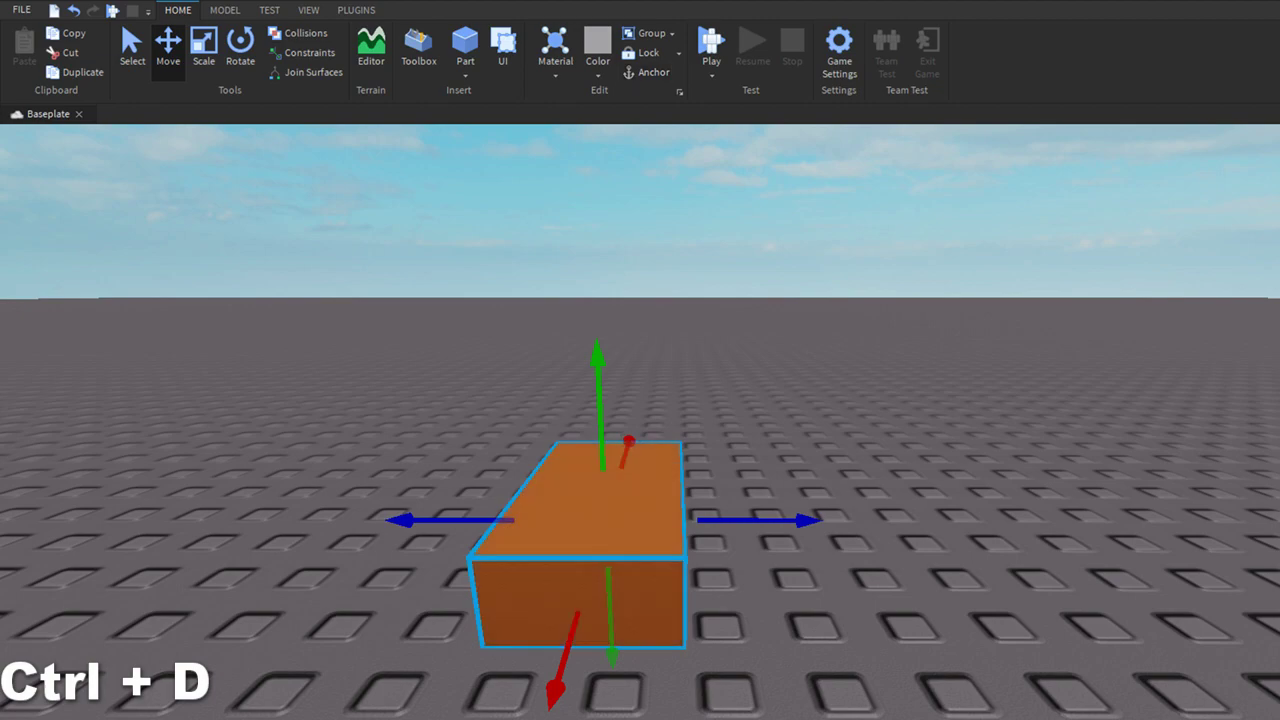
{"action": "key", "text": "ctrl+1"}
{"action": "key", "text": "ctrl+2"}
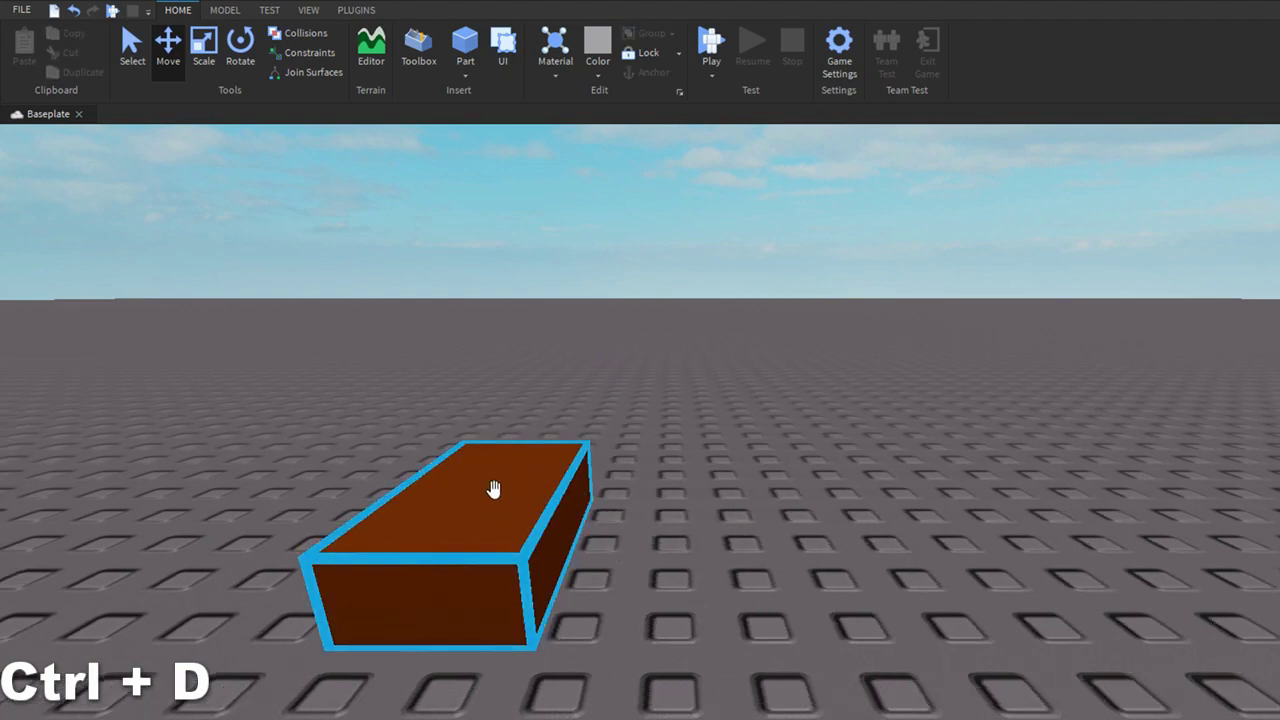
- Select the duplicate and move it along the blue axis so it sits beside the original brown part
{"action": "left_click_drag", "start_coordinate": [699, 457], "coordinate": [713, 606]}
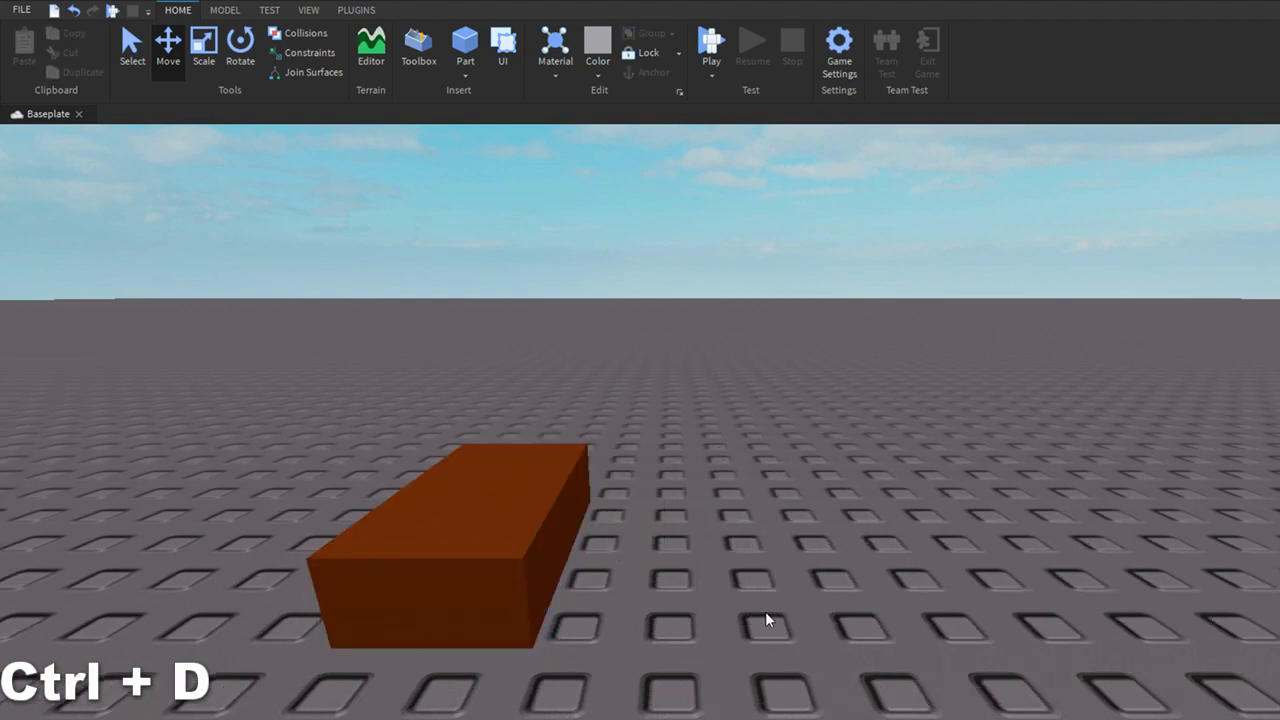
{"action": "left_click", "coordinate": [491, 551]}
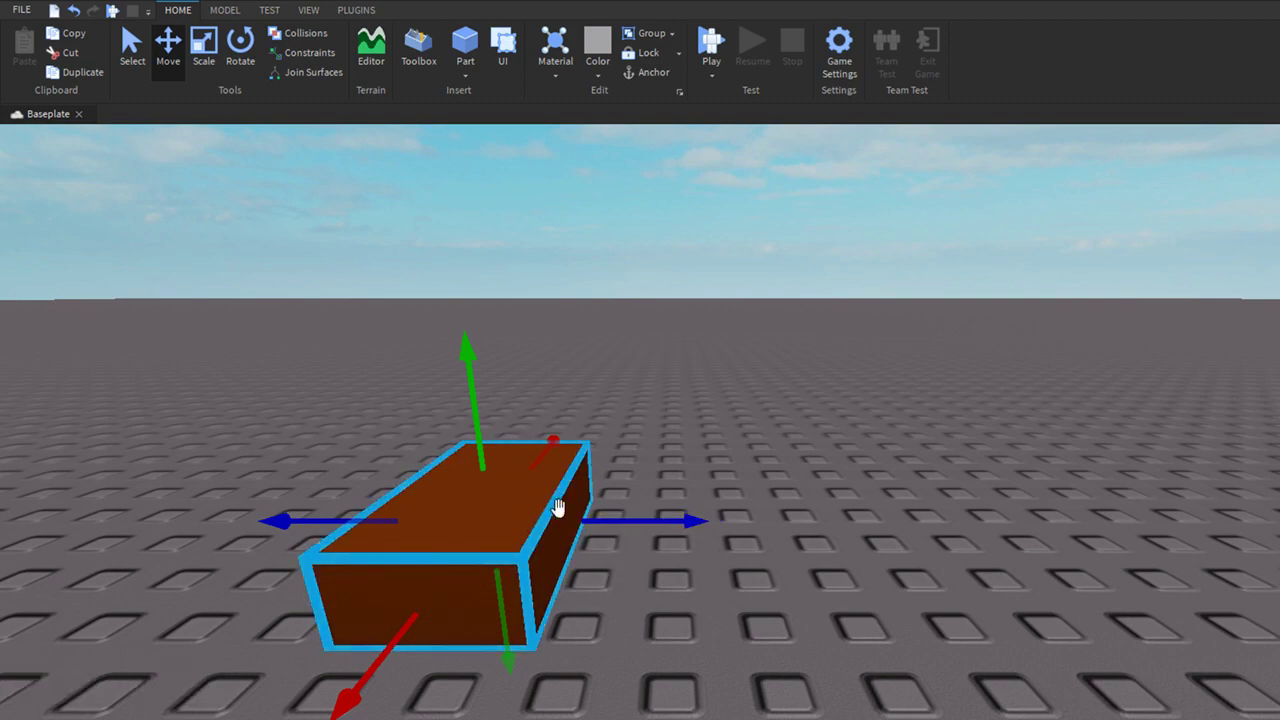
{"action": "left_click_drag", "start_coordinate": [562, 510], "coordinate": [770, 540]}
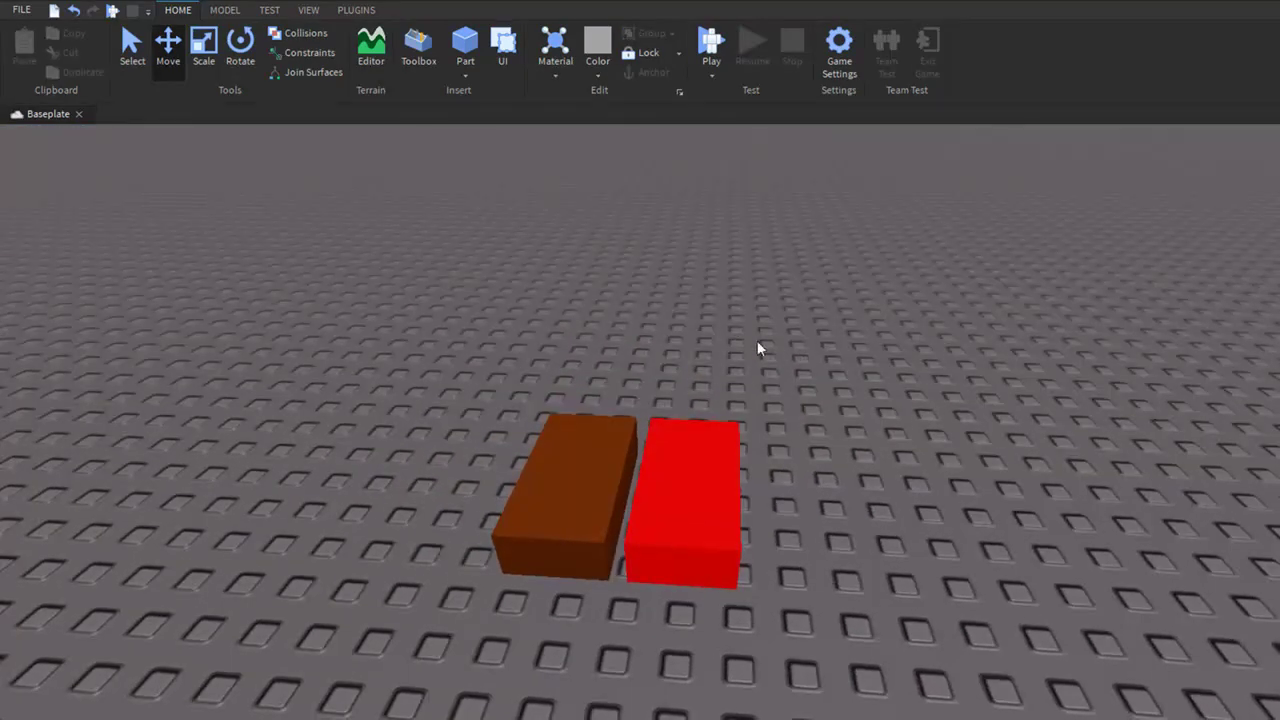
- Select the red part and cut it, then cut the brown part from the baseplate as well
{"action": "left_click", "coordinate": [674, 530]}
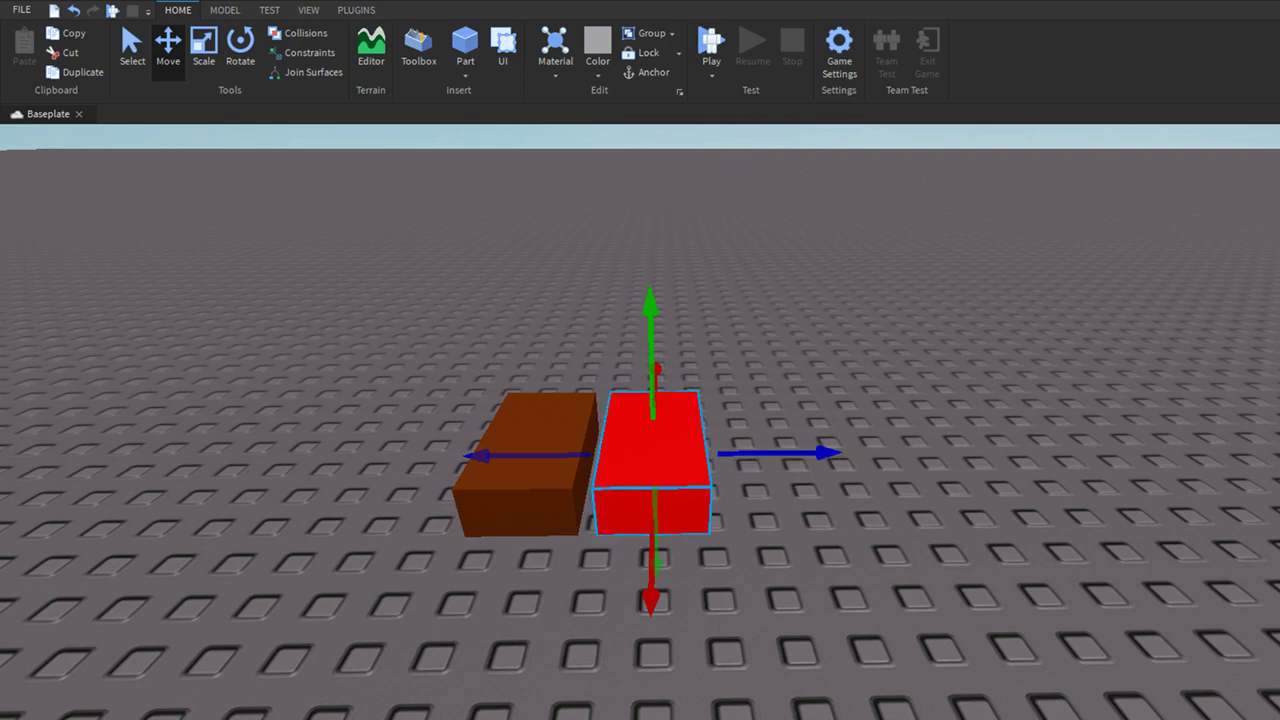
{"action": "left_click", "coordinate": [808, 329]}
{"action": "scroll", "coordinate": [646, 391], "scroll_direction": "up", "scroll_amount": 4}
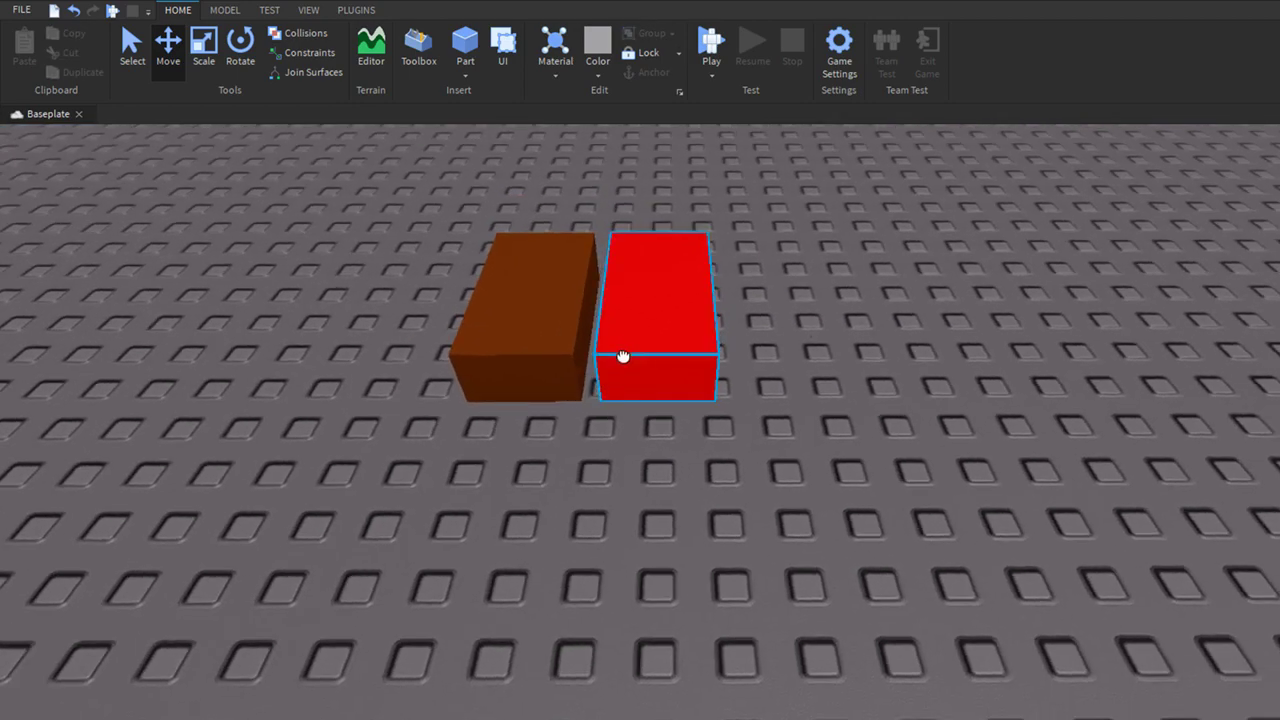
{"action": "left_click", "coordinate": [622, 353]}
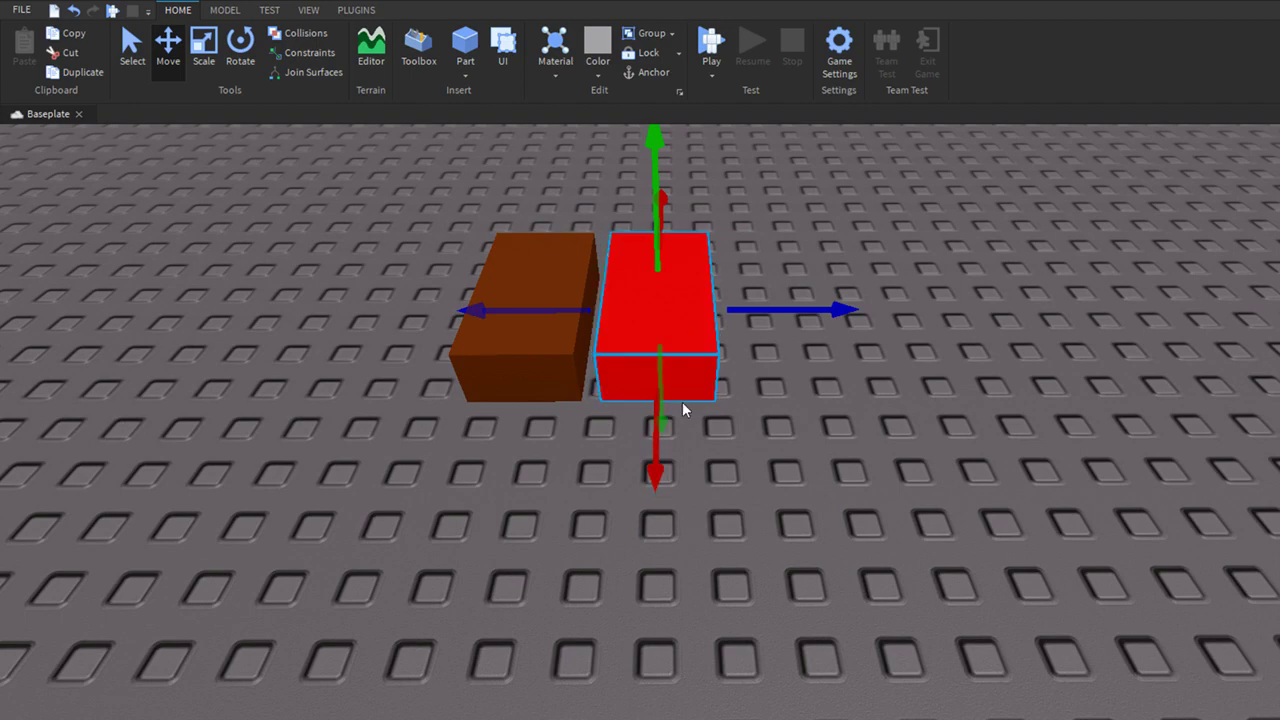
{"action": "right_click_drag", "start_coordinate": [683, 401], "coordinate": [758, 460]}
{"action": "key", "text": "ctrl+1"}
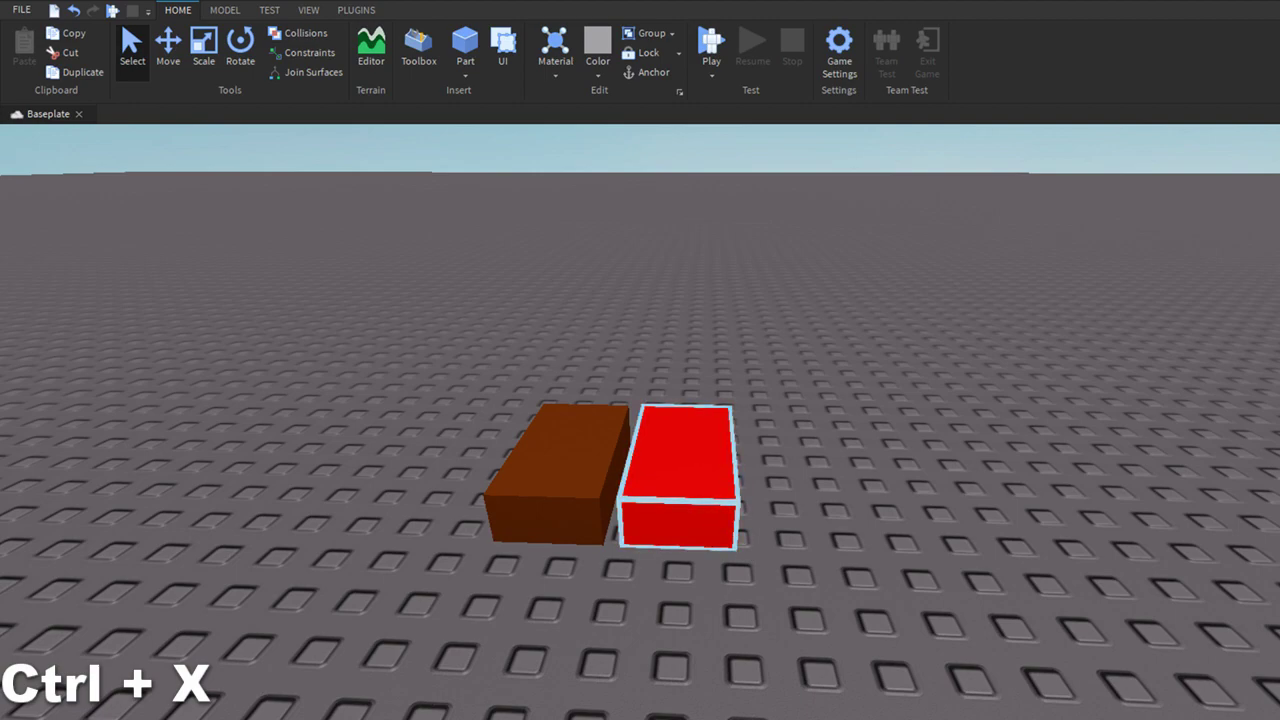
{"action": "right_click_drag", "start_coordinate": [731, 499], "coordinate": [677, 526]}
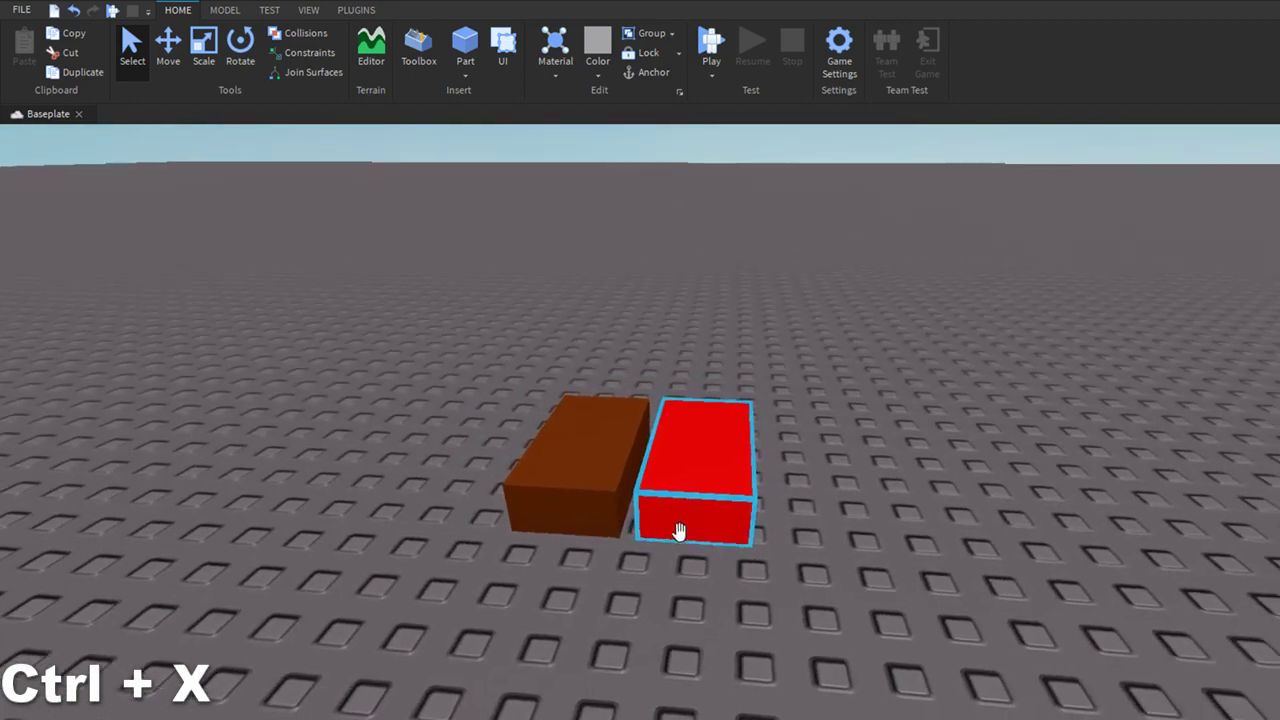
{"action": "key", "text": "ctrl+x"}
{"action": "left_click", "coordinate": [586, 486]}
{"action": "key", "text": "ctrl+x"}
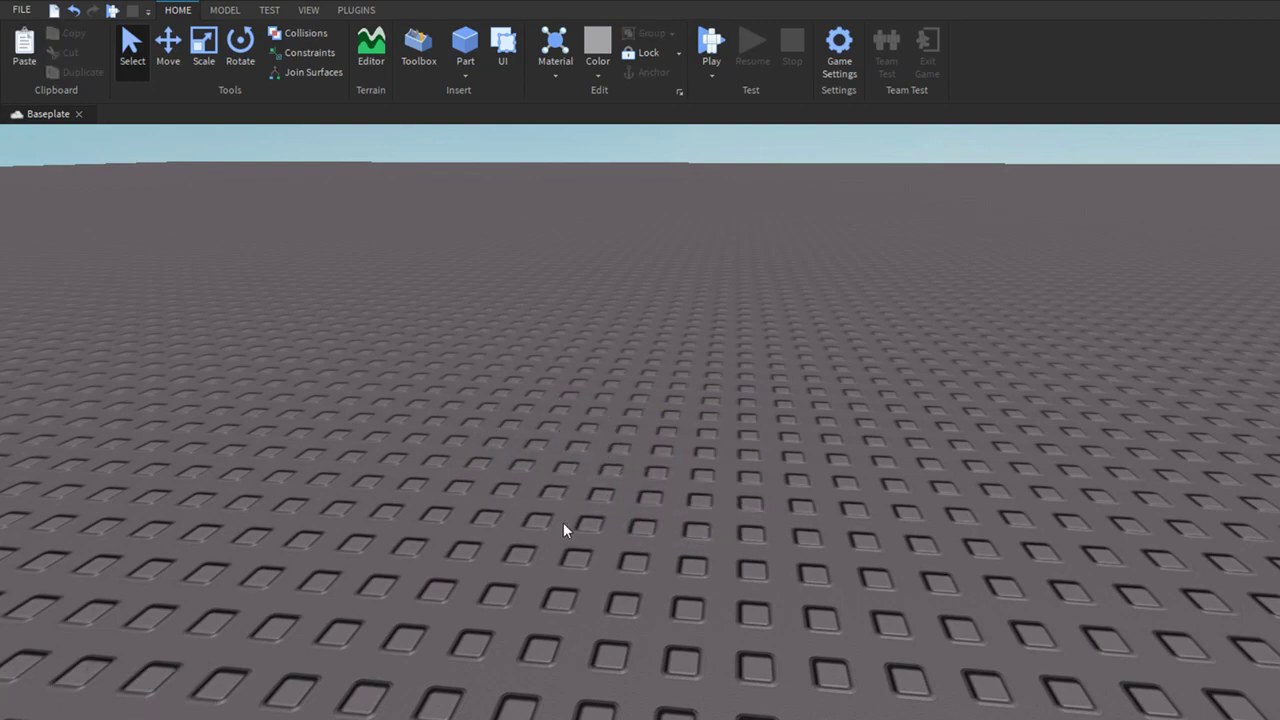
- Undo the cut of the brown part
{"action": "mouse_move", "coordinate": [553, 519]}
{"action": "right_mouse_down"}
{"action": "mouse_move", "coordinate": [541, 521]}
{"action": "mouse_move", "coordinate": [557, 523]}
{"action": "right_mouse_up"}
{"action": "right_click_drag", "start_coordinate": [781, 496], "coordinate": [573, 455]}
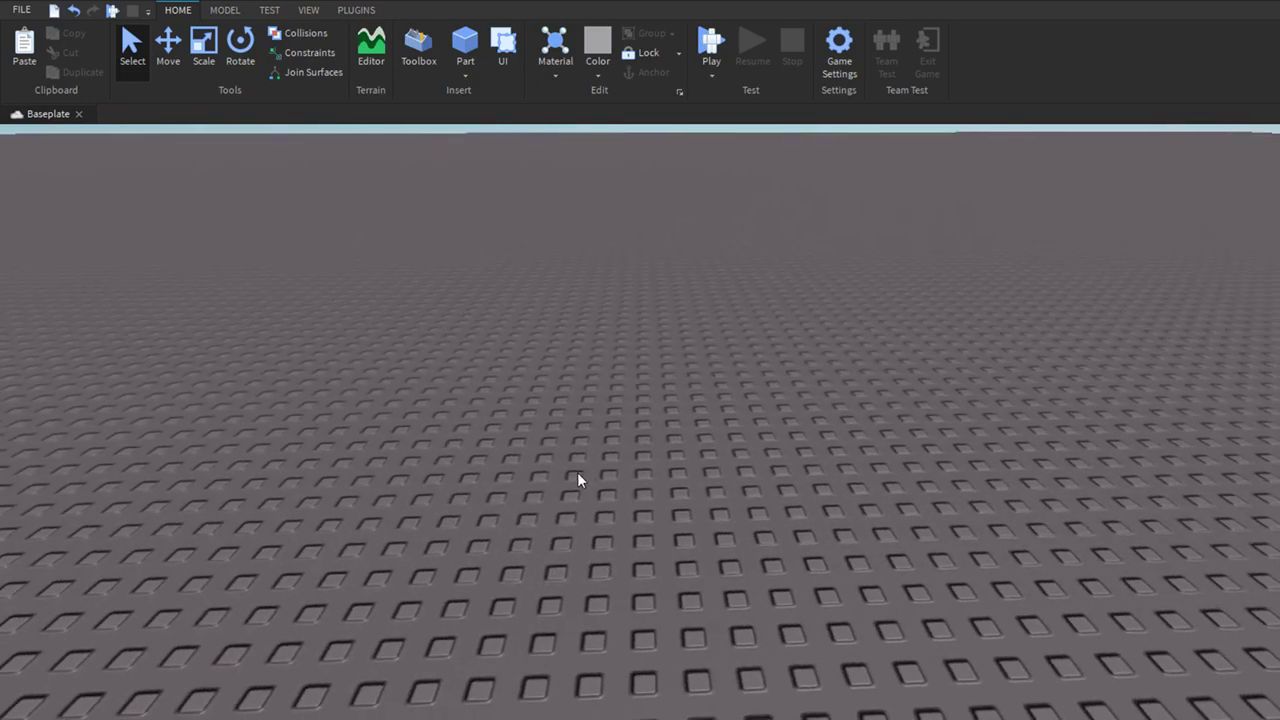
{"action": "scroll", "coordinate": [573, 456], "scroll_direction": "down", "scroll_amount": 10}
{"action": "scroll", "coordinate": [865, 490], "scroll_direction": "up", "scroll_amount": 4}
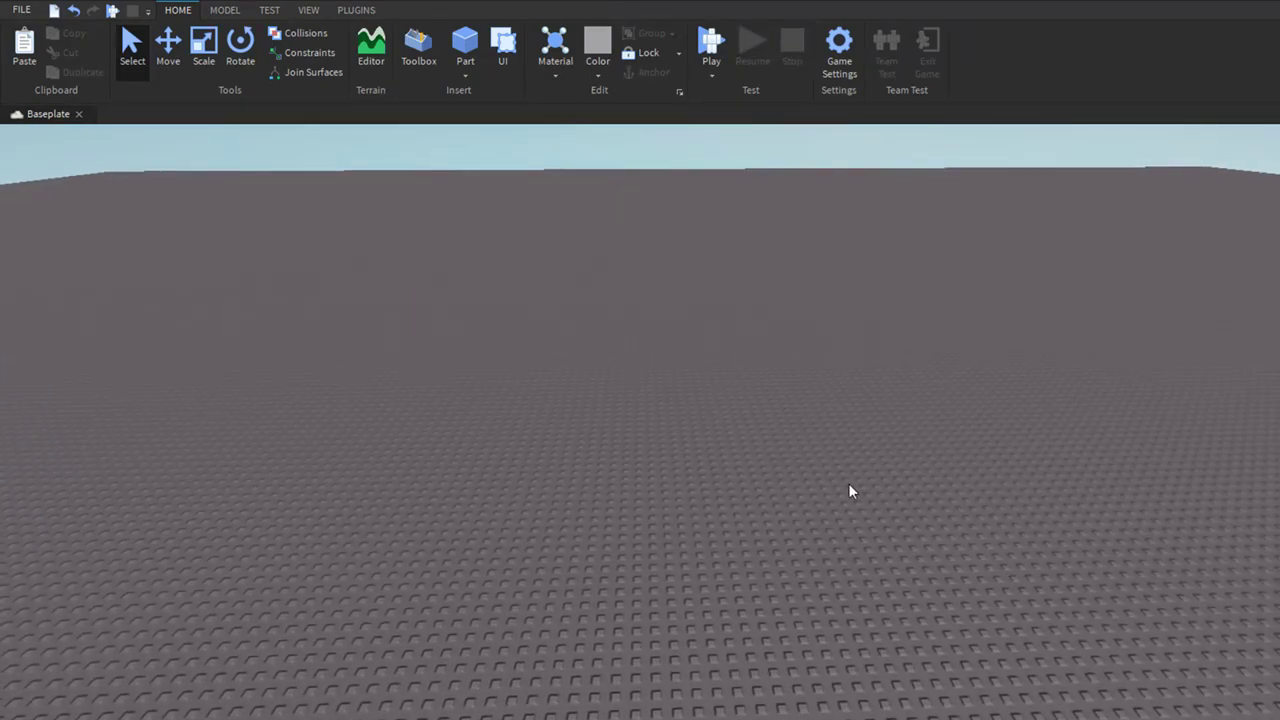
{"action": "scroll", "coordinate": [851, 479], "scroll_direction": "up", "scroll_amount": 3}
{"action": "scroll", "coordinate": [853, 475], "scroll_direction": "down", "scroll_amount": 5}
{"action": "scroll", "coordinate": [853, 475], "scroll_direction": "up", "scroll_amount": 4}
{"action": "scroll", "coordinate": [853, 475], "scroll_direction": "down", "scroll_amount": 3}
{"action": "key", "text": "ctrl+z"}
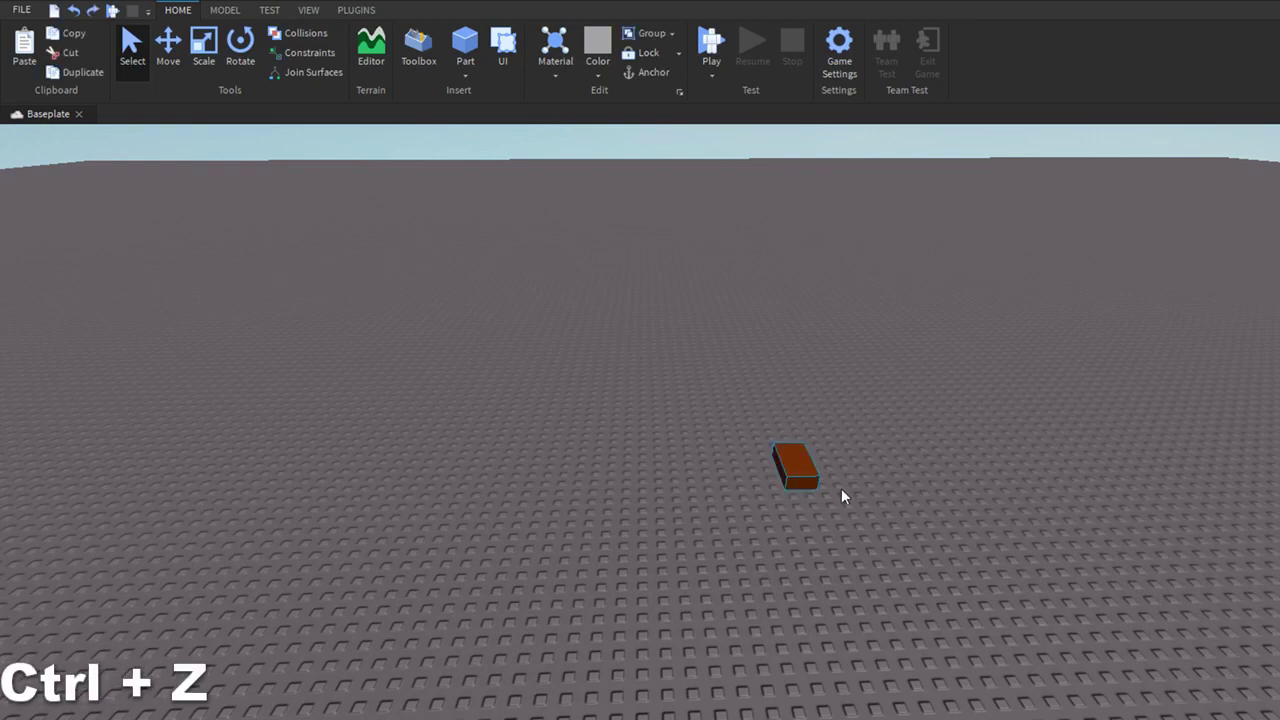
- Select the restored brown part and focus the camera on it
{"action": "left_click", "coordinate": [803, 470]}
{"action": "key", "text": "f"}
{"action": "right_click_drag", "start_coordinate": [803, 470], "coordinate": [803, 471]}
{"action": "scroll", "coordinate": [709, 513], "scroll_direction": "down", "scroll_amount": 4}
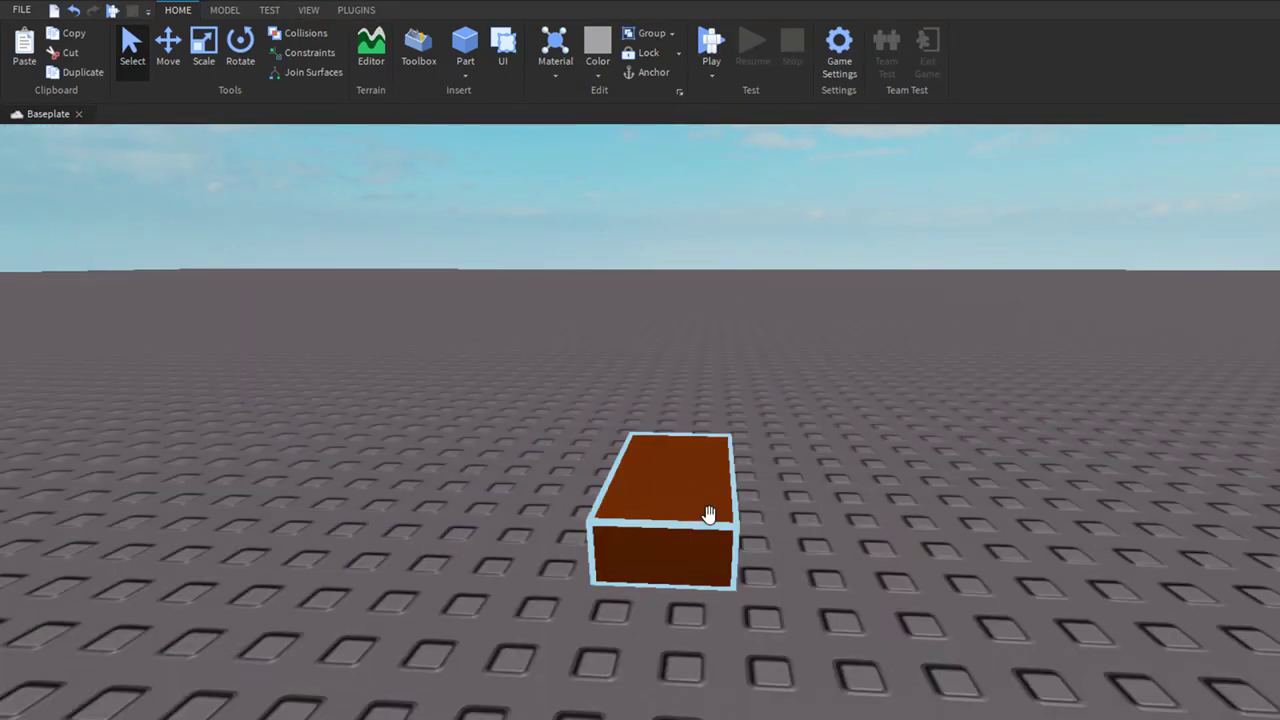
- Move a copy of the brown part away from the original along the blue axis and clear the selection
{"action": "key", "text": "ctrl+2"}
{"action": "scroll", "coordinate": [700, 513], "scroll_direction": "down", "scroll_amount": 3}
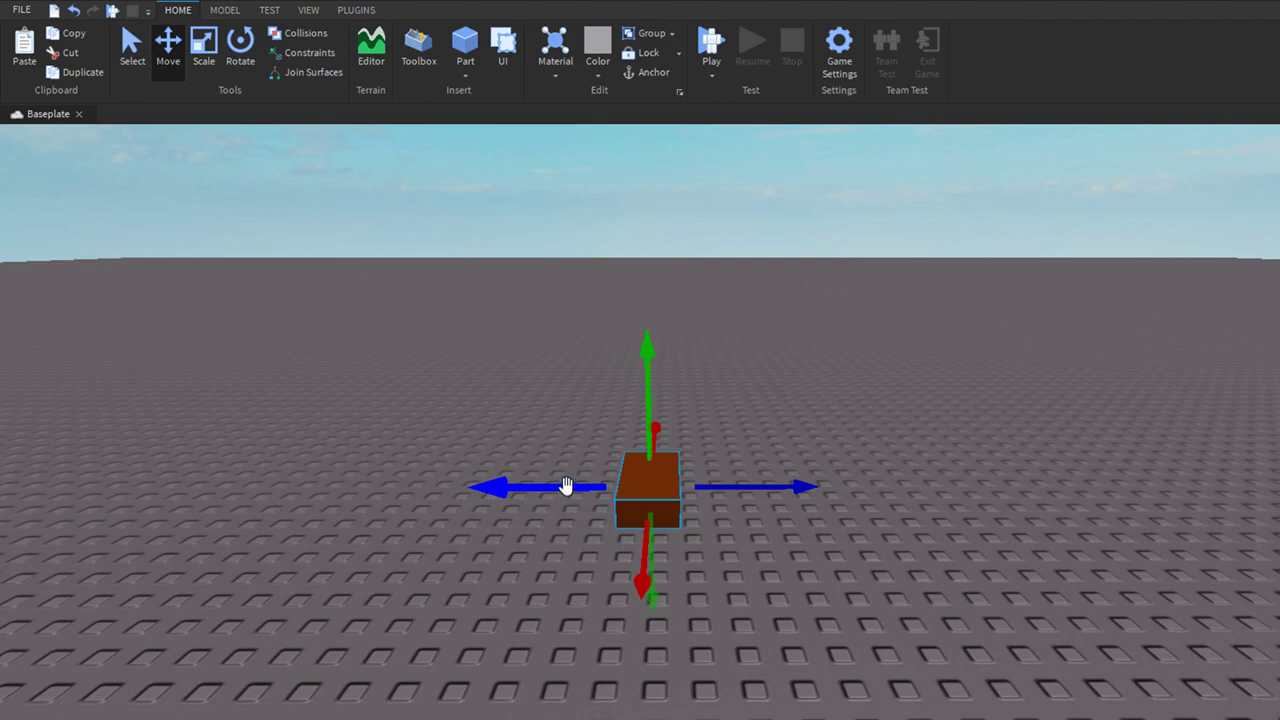
{"action": "left_click_drag", "start_coordinate": [565, 485], "coordinate": [765, 508]}
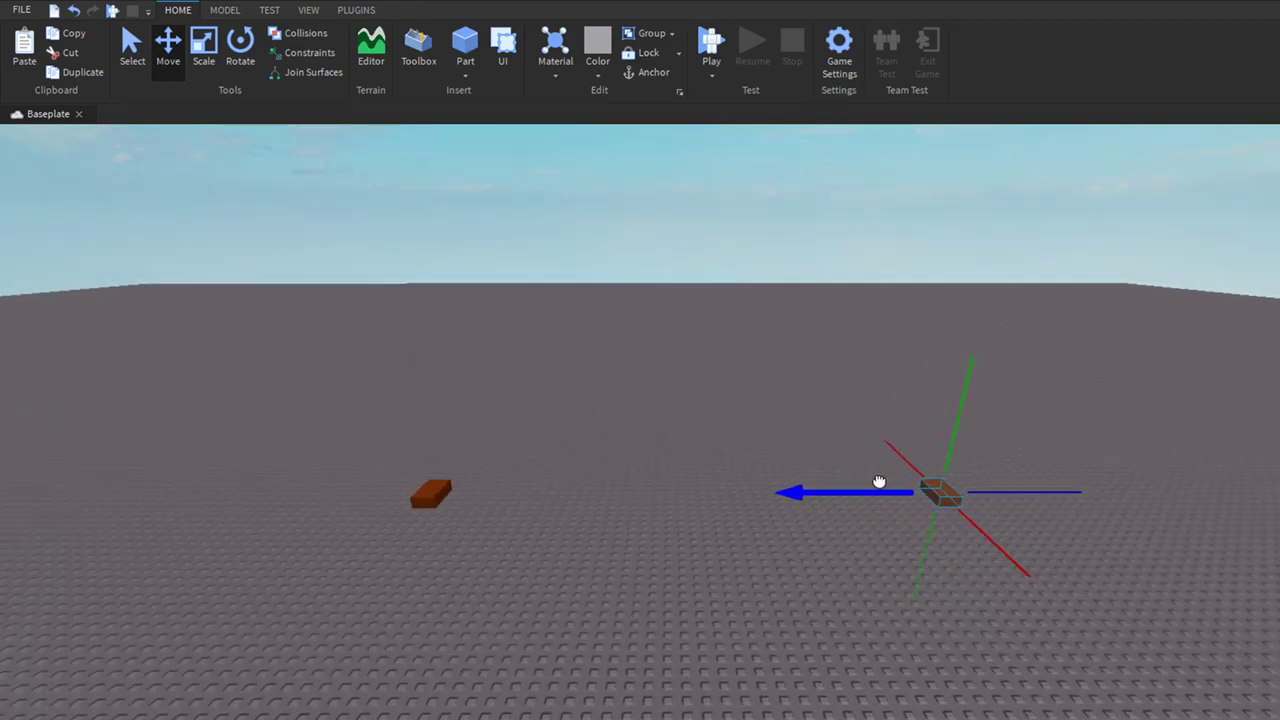
{"action": "right_click_drag", "start_coordinate": [769, 379], "coordinate": [769, 379]}
{"action": "left_click", "coordinate": [702, 441]}
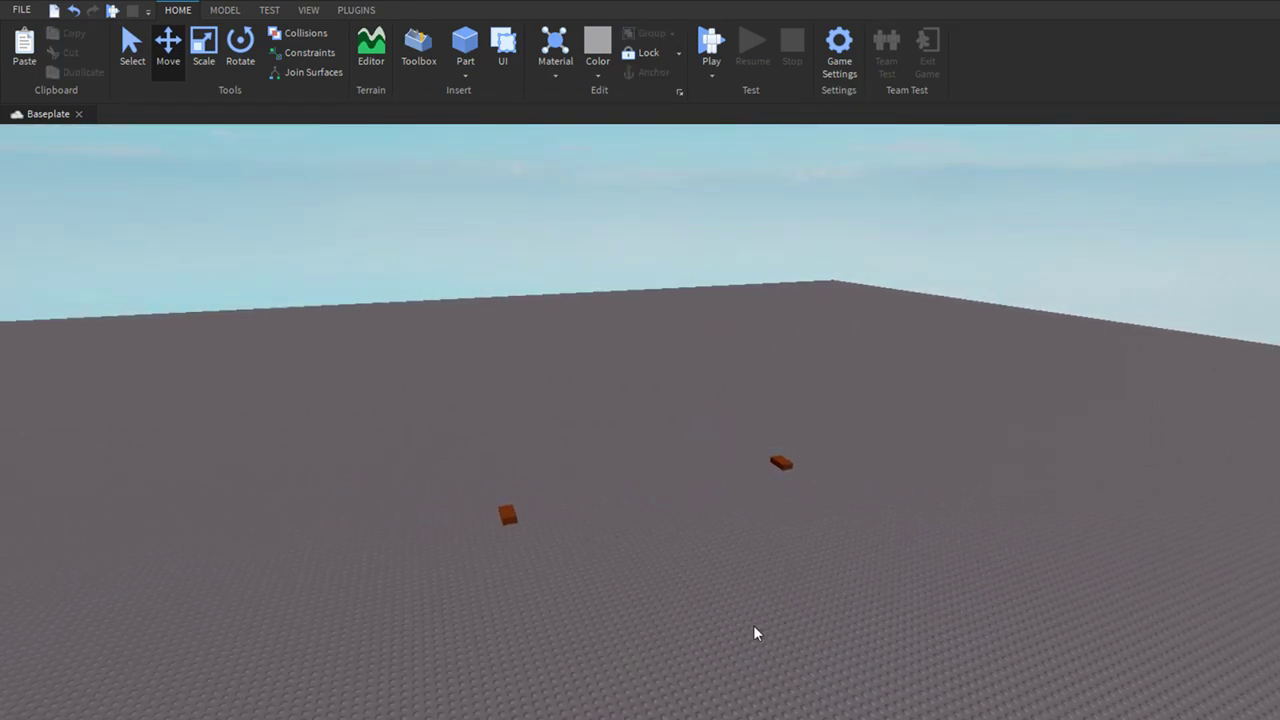
- Undo the last change to the brown copy and select the nearer brown part
{"action": "left_click", "coordinate": [507, 514]}
{"action": "key", "text": "ctrl+z"}
{"action": "left_click", "coordinate": [660, 573]}
{"action": "left_click", "coordinate": [508, 516]}
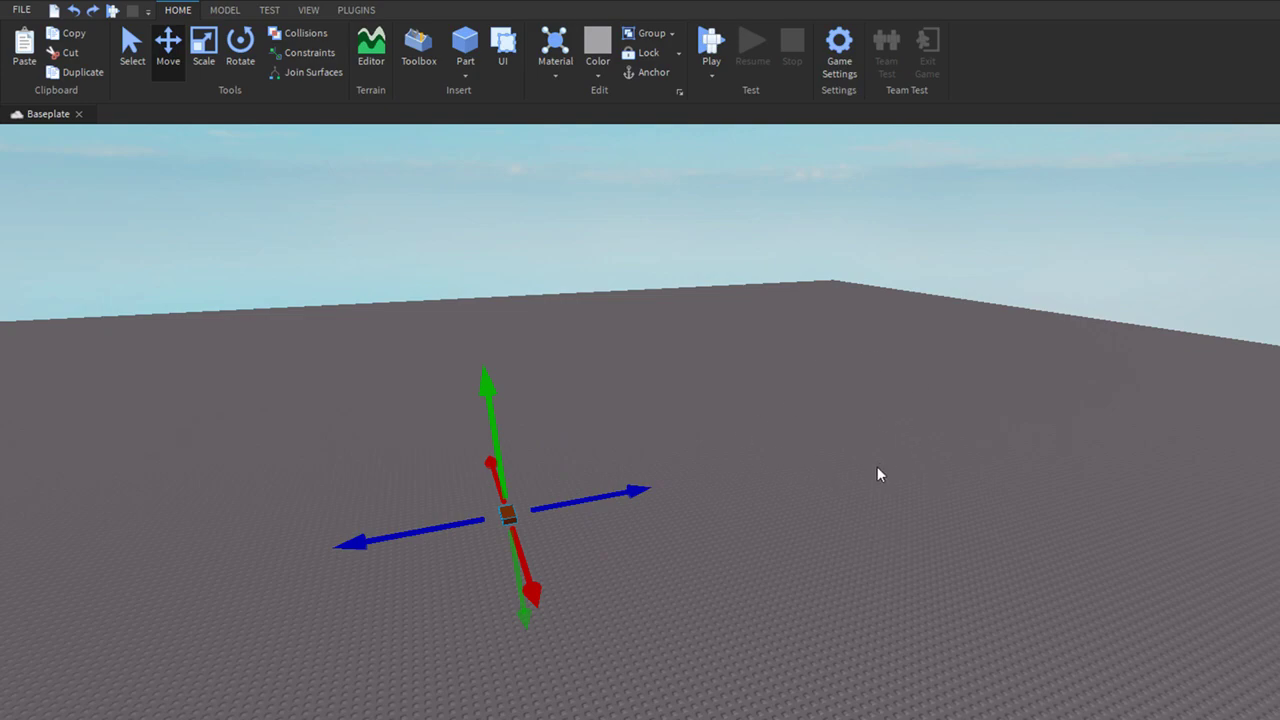
- Redo and undo the placement of the brown copy repeatedly, ending with it undone
{"action": "key", "text": "ctrl+y"}
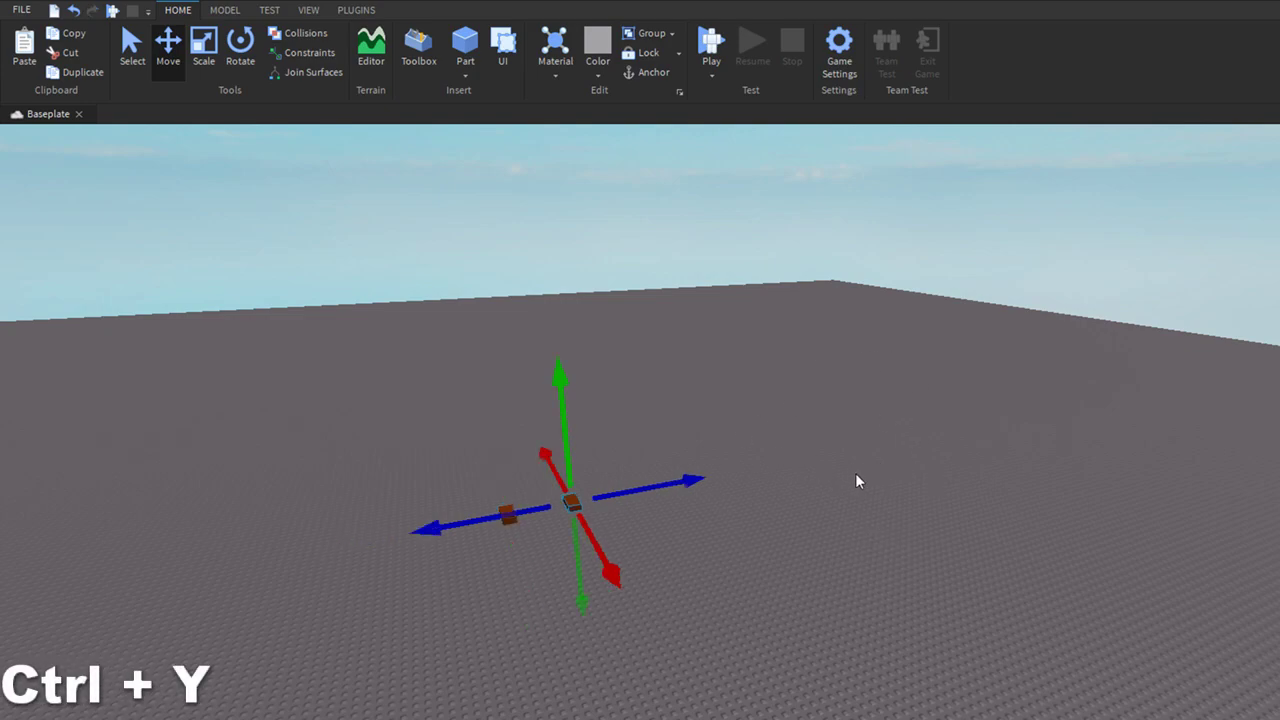
{"action": "key", "text": "ctrl+z"}
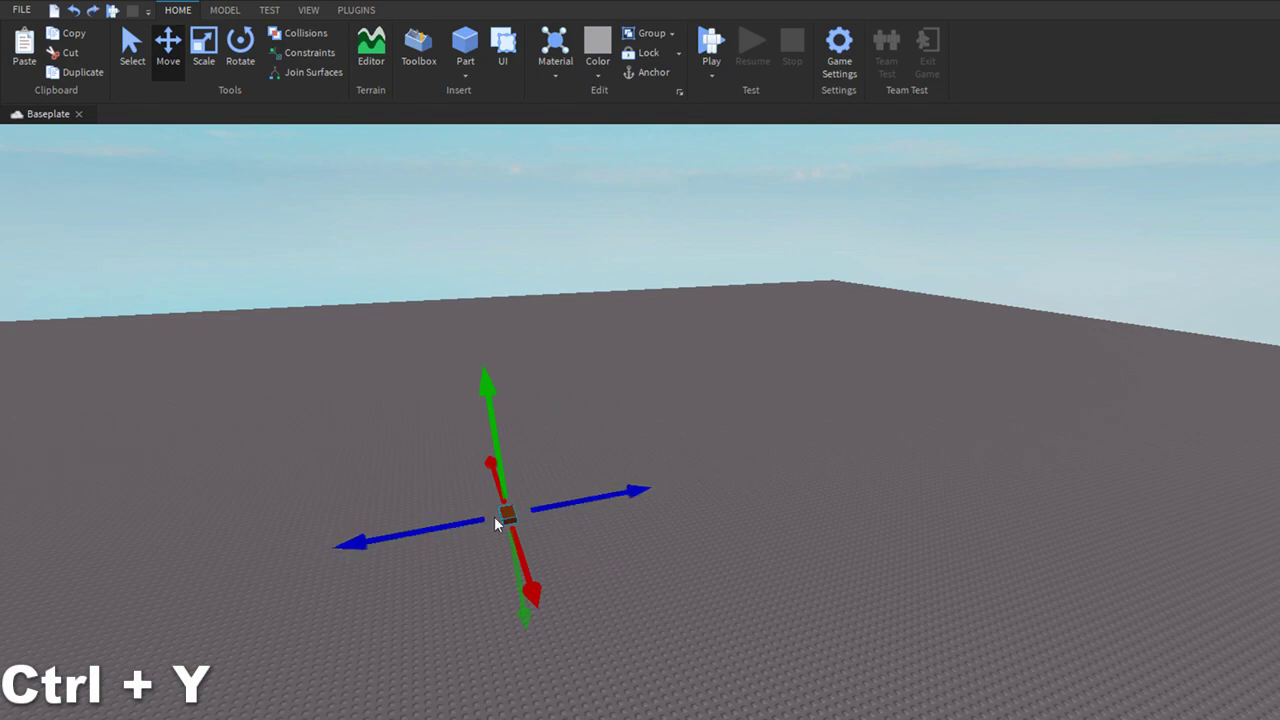
{"action": "key", "text": "ctrl+y"}
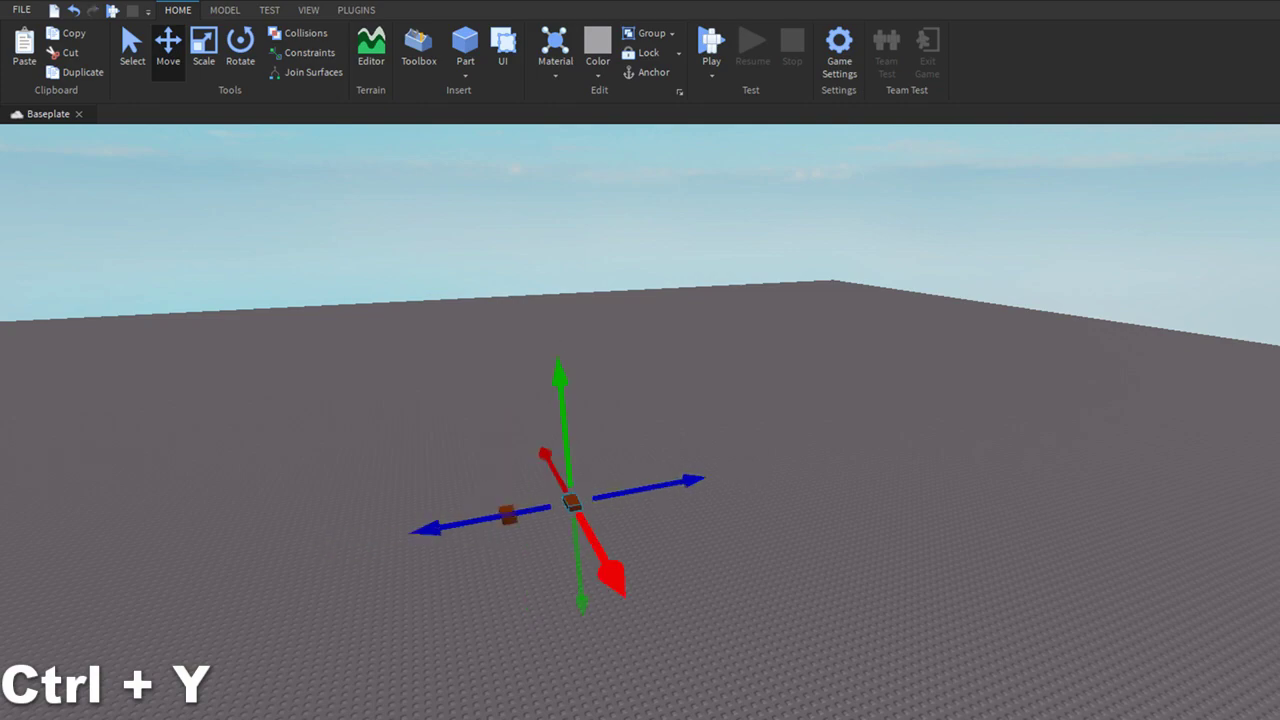
{"action": "right_click_drag", "start_coordinate": [486, 523], "coordinate": [541, 502]}
{"action": "key", "text": "ctrl+z"}
{"action": "key", "text": "ctrl+y"}
{"action": "key", "text": "ctrl+z"}
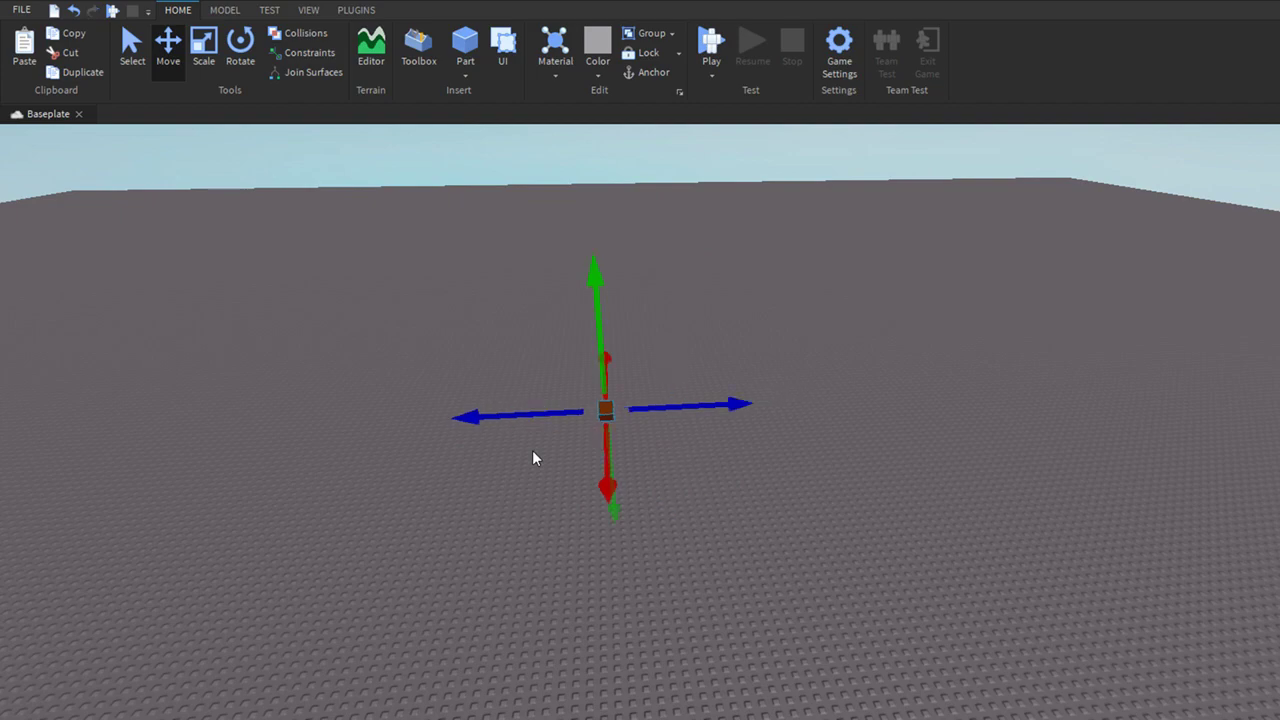
- Redo the brown copy, delete it, and return to the Select tool
{"action": "key", "text": "ctrl+y"}
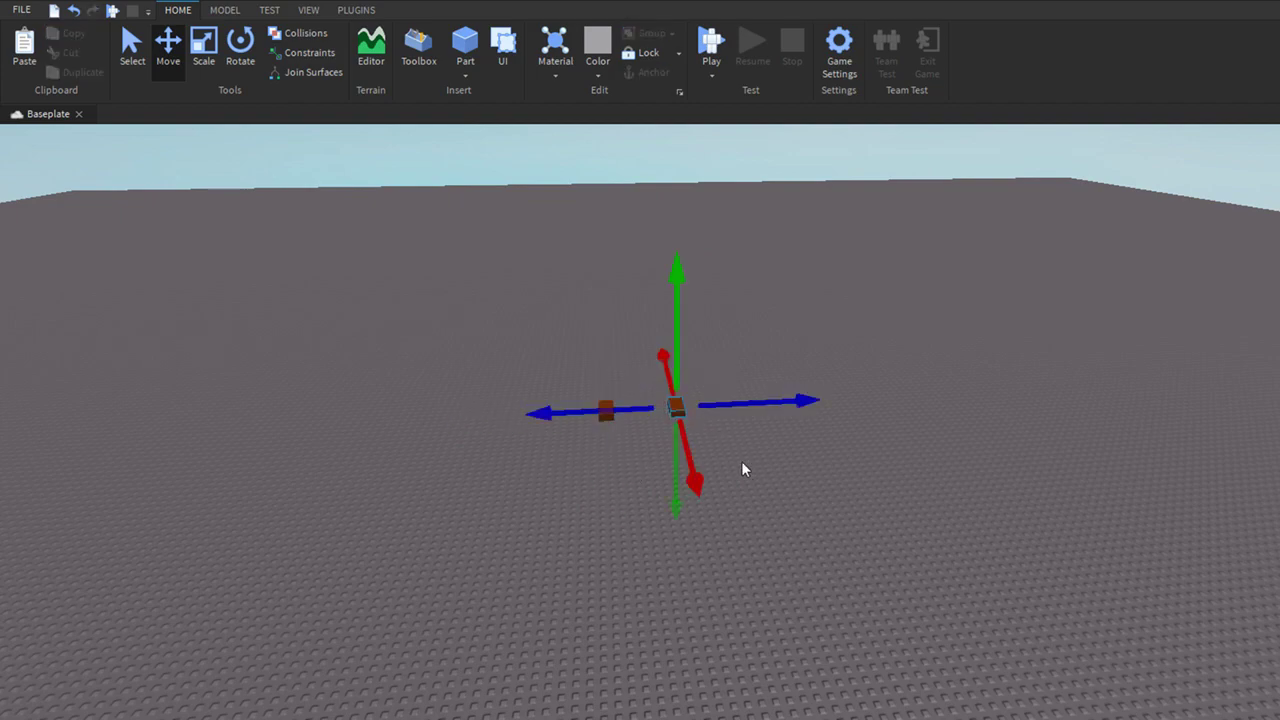
{"action": "key", "text": "Delete"}
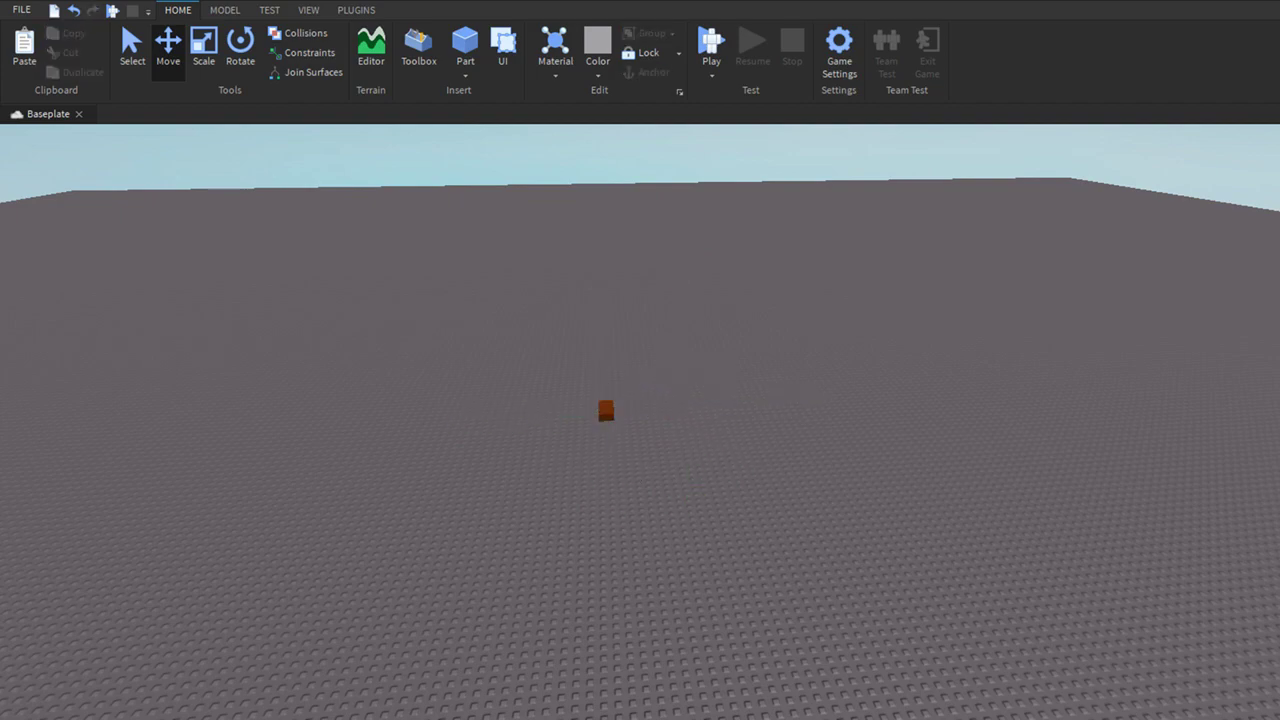
{"action": "key", "text": "ctrl+1"}
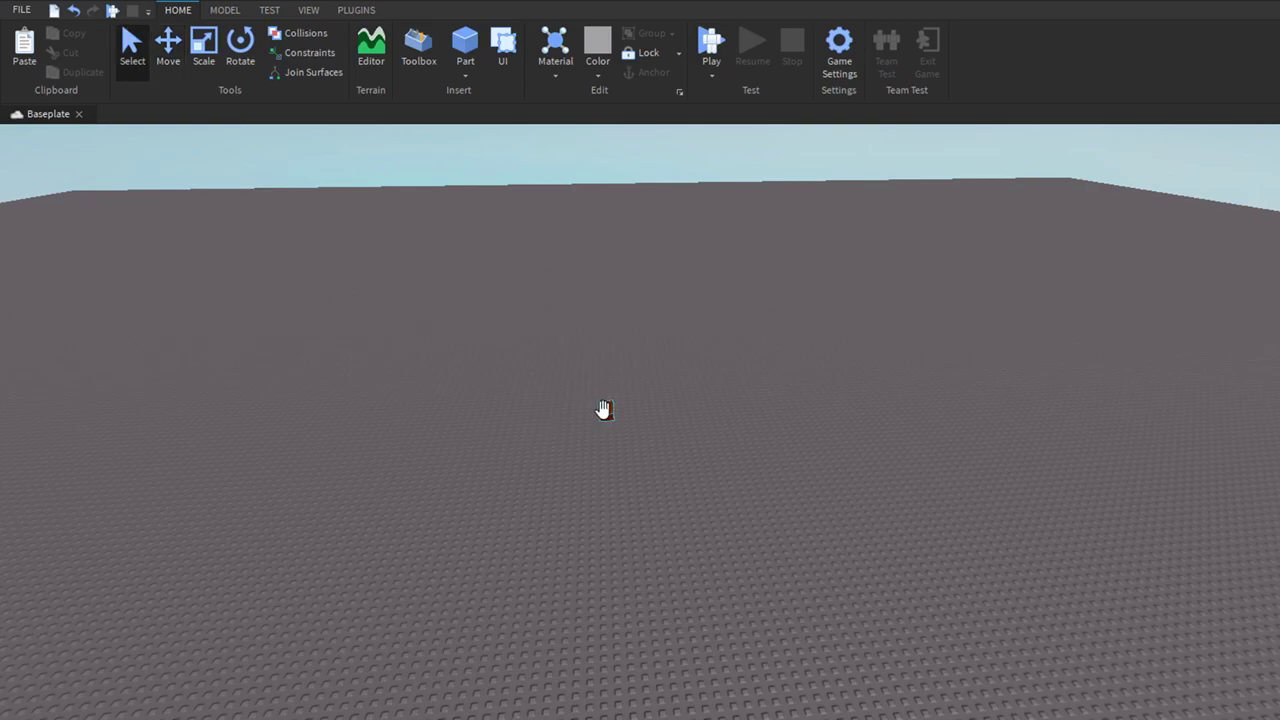
- Fly the camera in to the distant brown part and examine it from different sides and distances
{"action": "key", "text": "w"}
{"action": "right_click_drag", "start_coordinate": [647, 425], "coordinate": [647, 426]}
{"action": "key", "text": "w"}
{"action": "key", "text": "s"}
{"action": "key", "text": "w"}
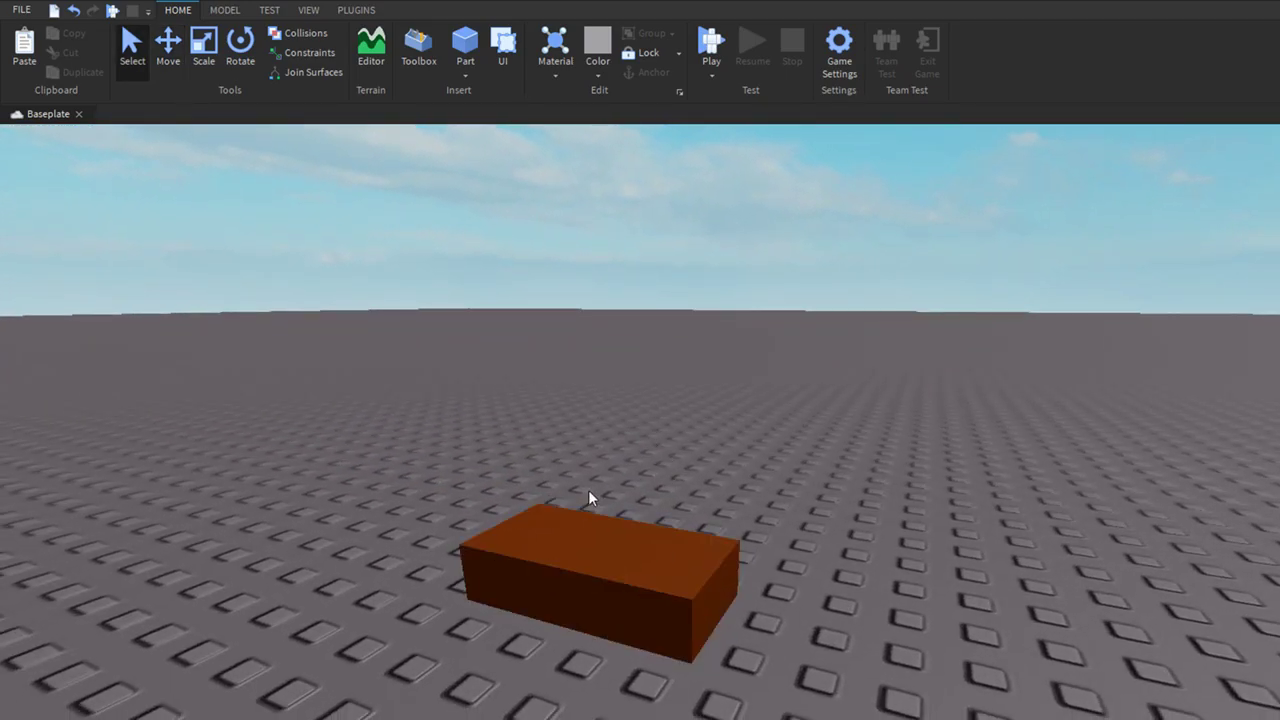
{"action": "key", "text": "a"}
{"action": "right_click_drag", "start_coordinate": [588, 490], "coordinate": [605, 489]}
{"action": "key", "text": "a"}
{"action": "key", "text": "a"}
{"action": "key", "text": "a"}
{"action": "right_click_drag", "start_coordinate": [527, 551], "coordinate": [597, 576]}
{"action": "key", "text": "s"}
{"action": "key", "text": "a"}
{"action": "key", "text": "d"}
{"action": "key", "text": "a"}
{"action": "key", "text": "s"}
{"action": "key", "text": "w"}
{"action": "key", "text": "w"}
{"action": "key", "text": "s"}
{"action": "key", "text": "w"}
{"action": "key", "text": "s"}
{"action": "key", "text": "w"}
{"action": "key", "text": "w"}
{"action": "key", "text": "a"}
{"action": "key", "text": "s"}
{"action": "key", "text": "w"}
{"action": "key", "text": "s"}
{"action": "key", "text": "a"}
{"action": "key", "text": "s"}
{"action": "key", "text": "w"}
{"action": "key", "text": "d"}
{"action": "key", "text": "s"}
{"action": "key", "text": "a"}
{"action": "key", "text": "w"}
{"action": "key", "text": "s"}
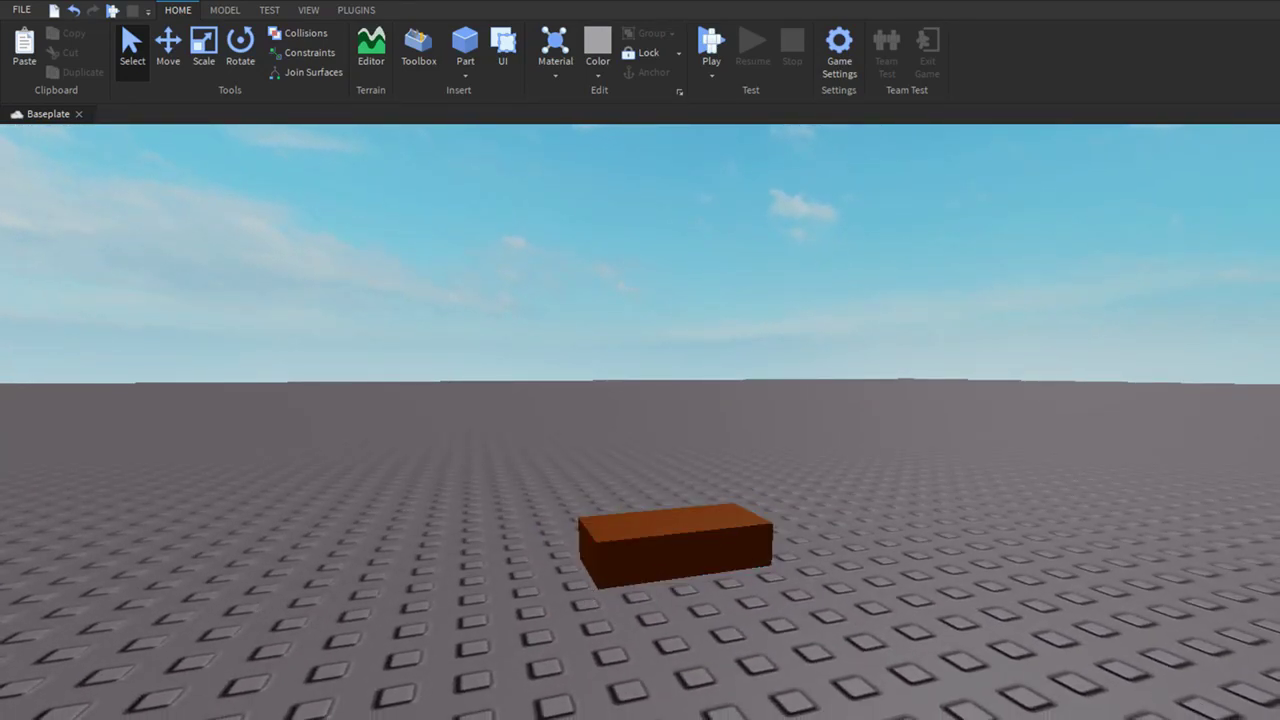
- Select the brown part and stretch it sideways along the blue axis to several times its width with the Scale tool
{"action": "left_click", "coordinate": [666, 537]}
{"action": "key", "text": "w"}
{"action": "key", "text": "ctrl+3"}
{"action": "key", "text": "s"}
{"action": "right_click_drag", "start_coordinate": [664, 535], "coordinate": [623, 513]}
{"action": "key", "text": "s"}
{"action": "key", "text": "a"}
{"action": "key", "text": "d"}
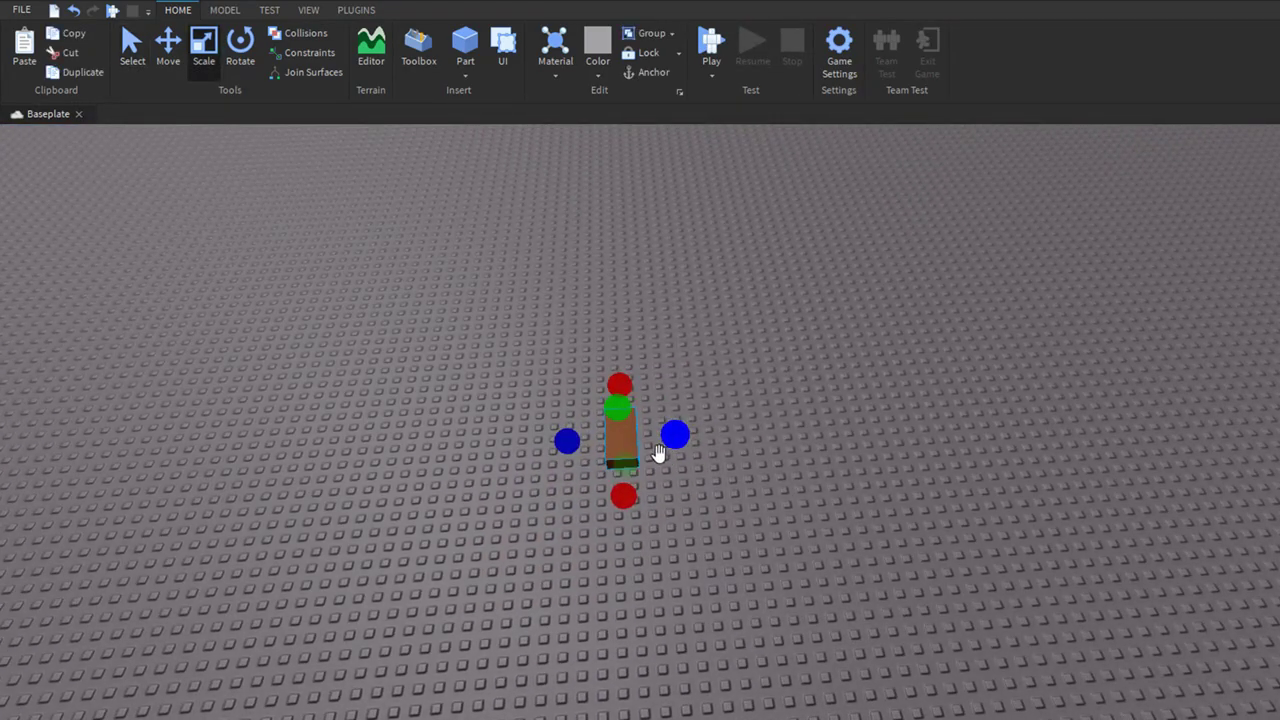
{"action": "left_click_drag", "start_coordinate": [673, 443], "coordinate": [868, 416]}
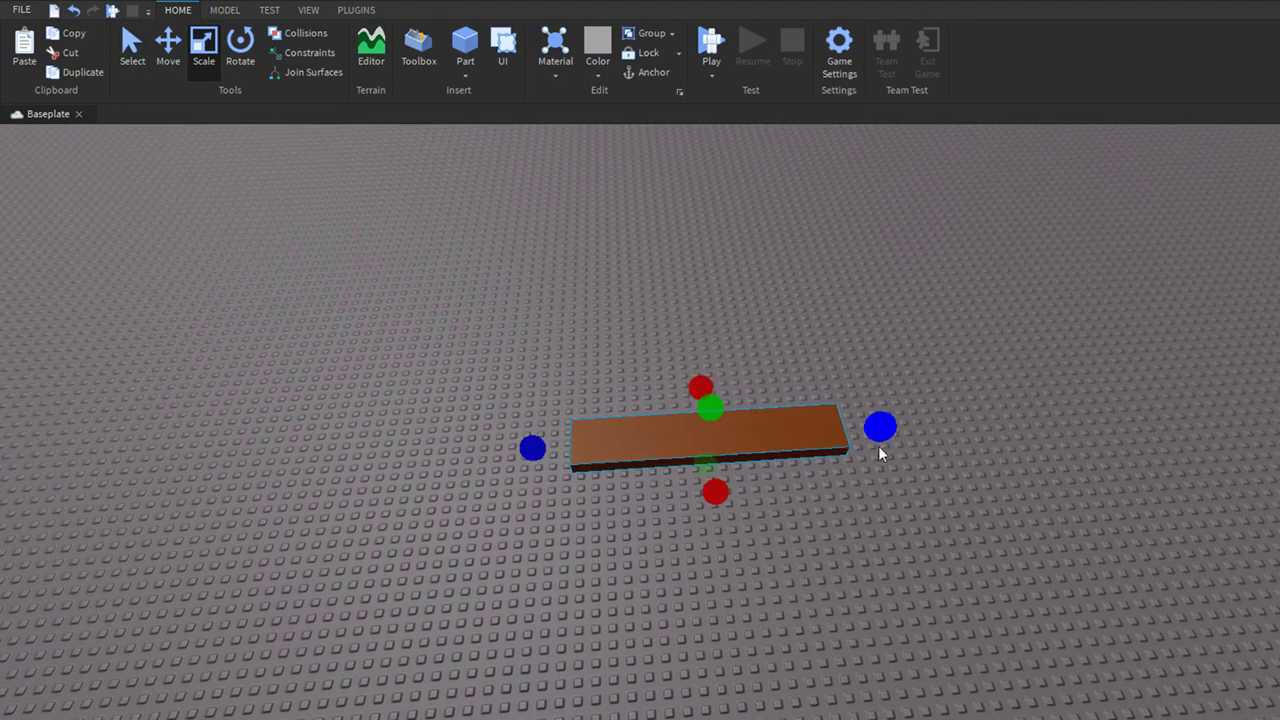
- Try to scale the stretched part from its opposite blue end, and undo that change
{"action": "key", "text": "s"}
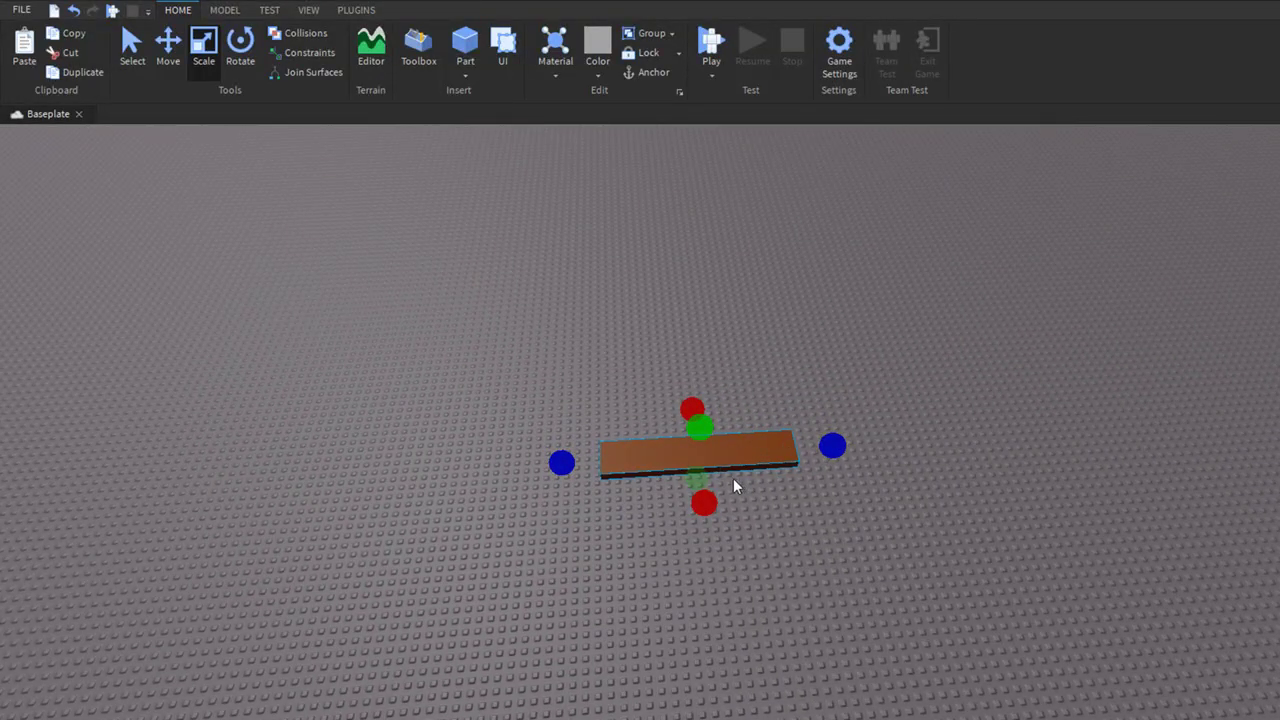
{"action": "key", "text": "w"}
{"action": "left_click_drag", "start_coordinate": [563, 465], "coordinate": [568, 469]}
{"action": "key", "text": "d"}
{"action": "key", "text": "ctrl+z"}
{"action": "key", "text": "s"}
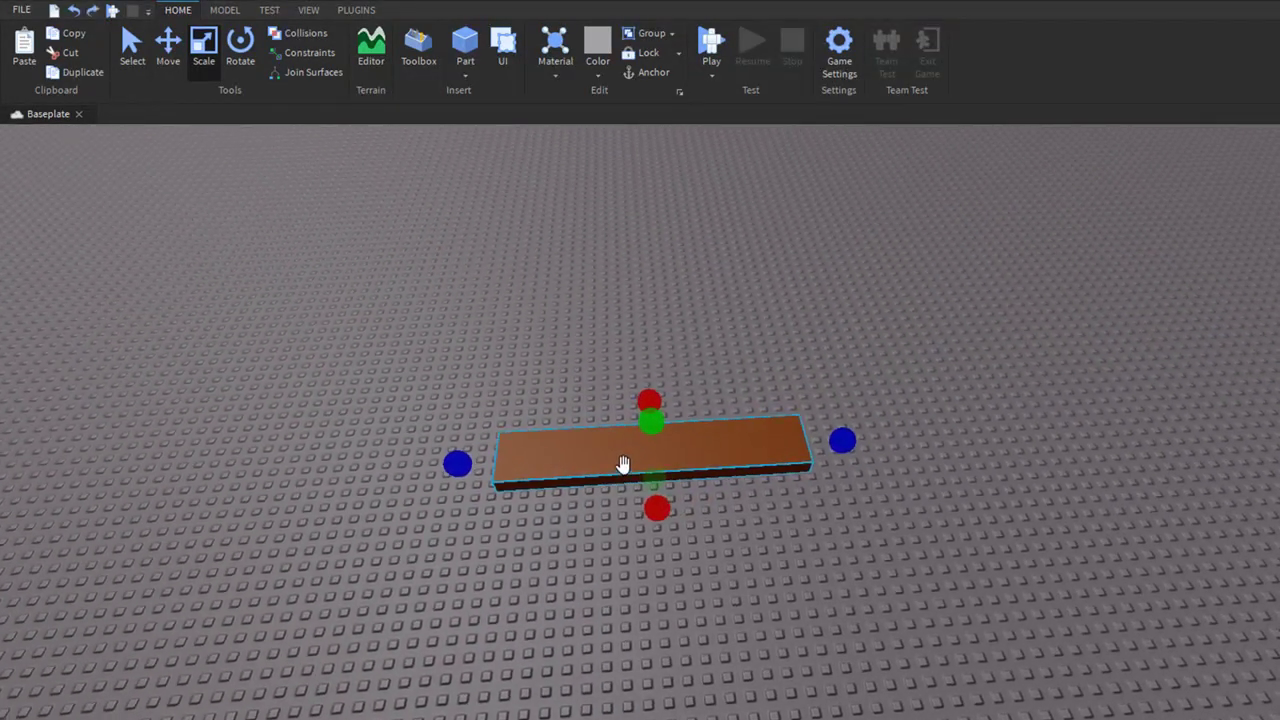
- Undo the brown part's sideways stretch
{"action": "key", "text": "s"}
{"action": "key", "text": "a"}
{"action": "key", "text": "s"}
{"action": "right_click_drag", "start_coordinate": [654, 469], "coordinate": [690, 476]}
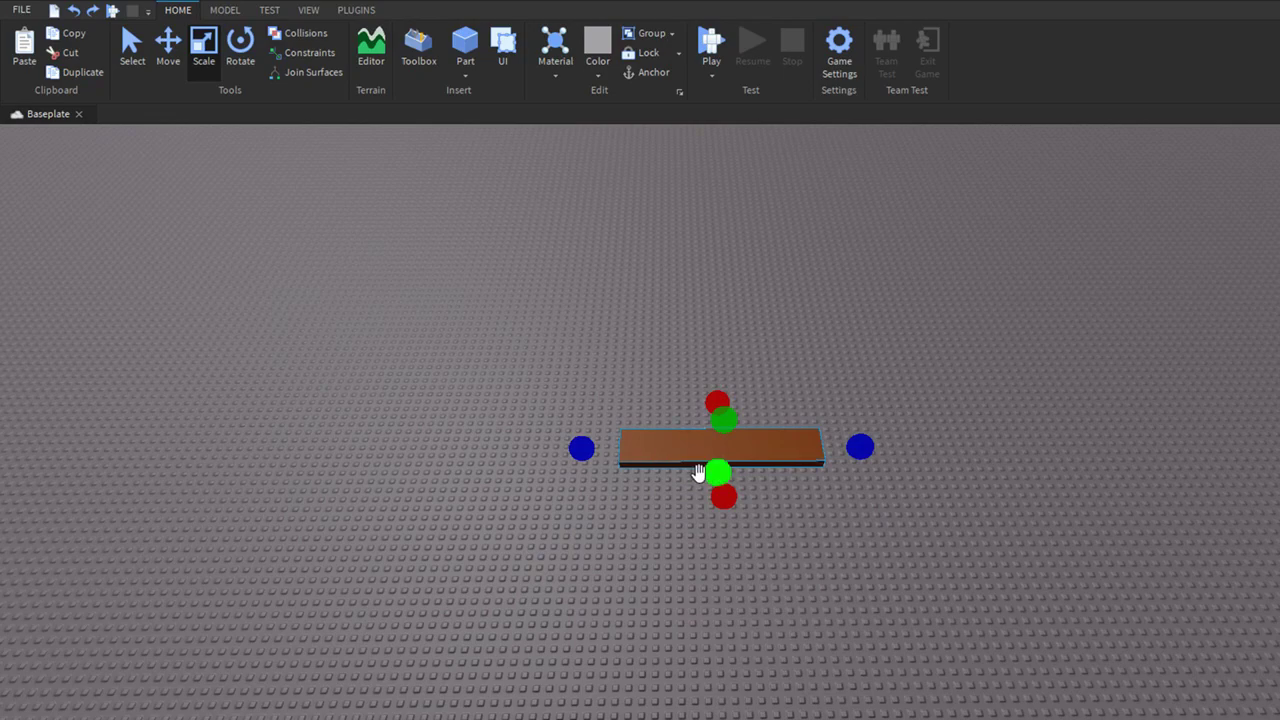
{"action": "key", "text": "ctrl+z"}
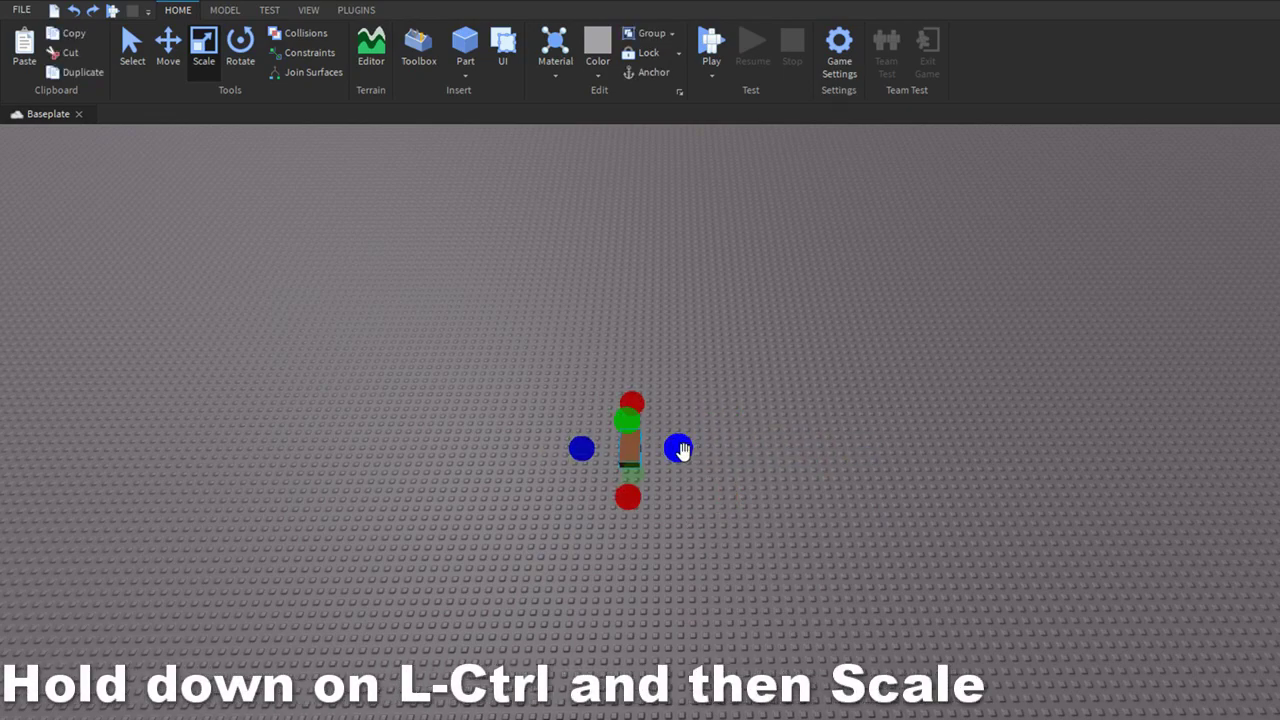
- Scale the brown part symmetrically along its blue and red axes into a wide, flat square slab
{"action": "left_click_drag", "start_coordinate": [679, 450], "coordinate": [834, 449], "text": "ctrl"}
{"action": "right_click_drag", "start_coordinate": [719, 375], "coordinate": [720, 403]}
{"action": "left_click_drag", "start_coordinate": [720, 403], "coordinate": [795, 388], "text": "ctrl"}
{"action": "key", "text": "ctrl+2"}
- Try to scale the slab's height symmetrically about its center, and undo that change
{"action": "right_click_drag", "start_coordinate": [661, 392], "coordinate": [653, 396]}
{"action": "right_click_drag", "start_coordinate": [610, 444], "coordinate": [634, 374]}
{"action": "key", "text": "ctrl+3"}
{"action": "left_click_drag", "start_coordinate": [634, 374], "coordinate": [641, 296], "text": "ctrl"}
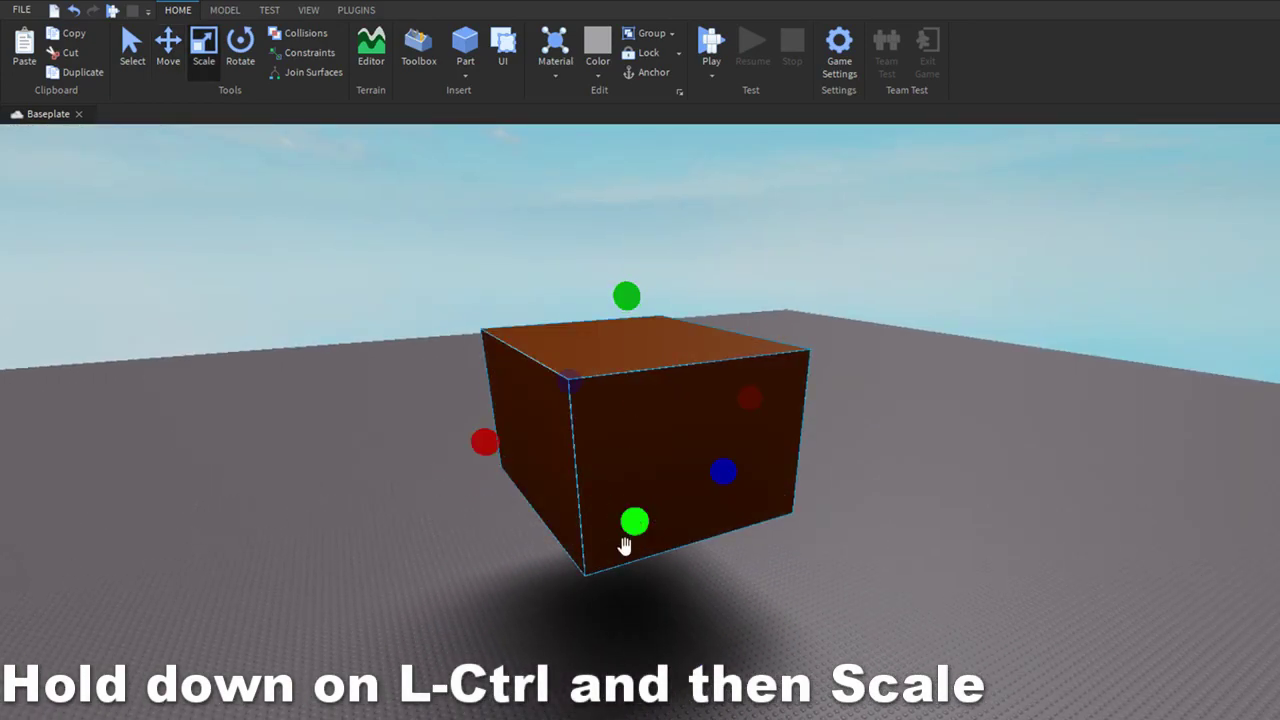
{"action": "key", "text": "ctrl+z"}
{"action": "key", "text": "ctrl+z"}
{"action": "right_click_drag", "start_coordinate": [648, 584], "coordinate": [652, 594]}
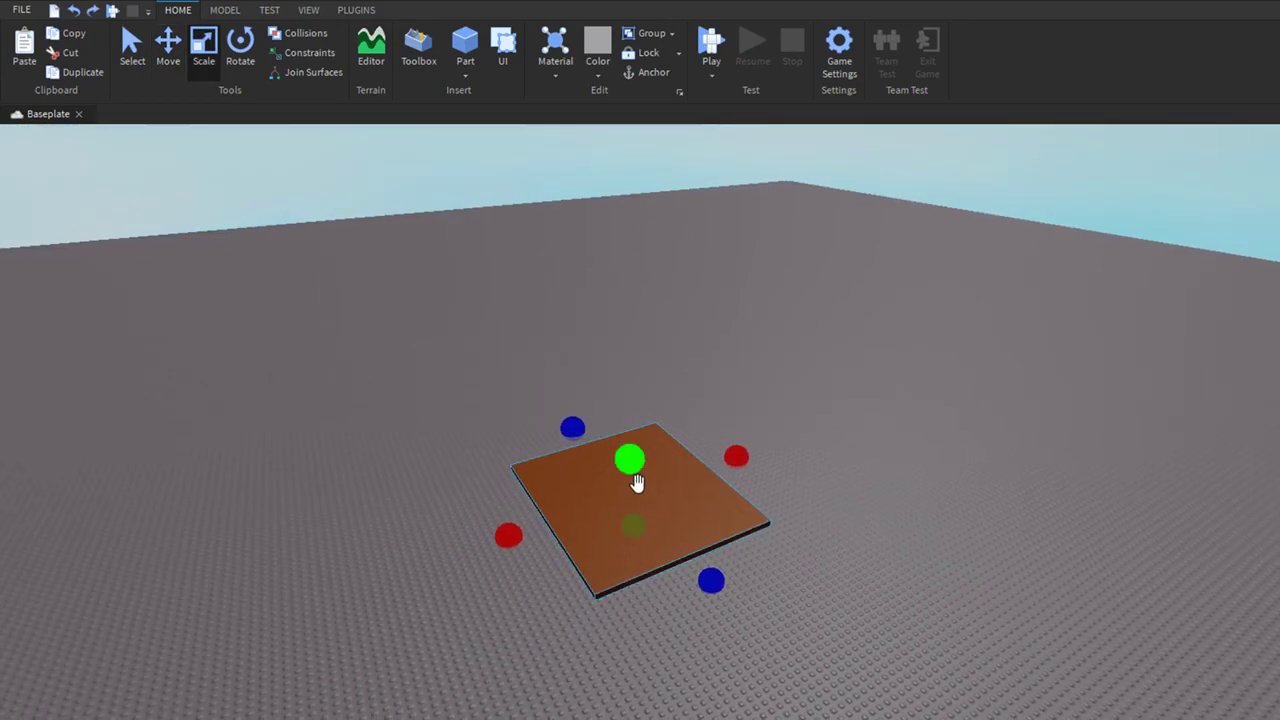
- Try to stretch the slab upward from its upper face only into a tall block, and undo that change
{"action": "key", "text": "ctrl+2"}
{"action": "key", "text": "ctrl+y"}
{"action": "right_click_drag", "start_coordinate": [631, 451], "coordinate": [642, 410]}
{"action": "key", "text": "ctrl+z"}
{"action": "key", "text": "ctrl+3"}
{"action": "left_click_drag", "start_coordinate": [628, 453], "coordinate": [620, 242]}
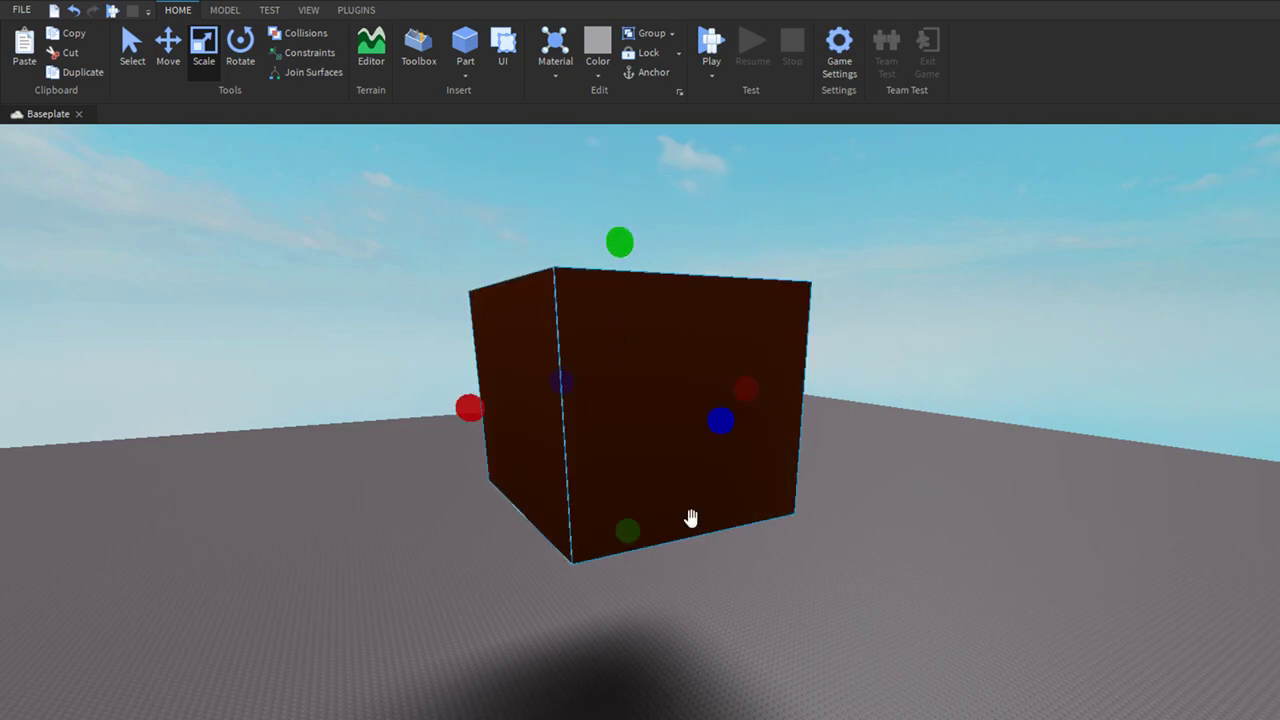
{"action": "key", "text": "ctrl+z"}
- Scale the slab's height symmetrically about its center, undoing the first attempt and repeating it
{"action": "left_click_drag", "start_coordinate": [626, 458], "coordinate": [648, 388], "text": "ctrl"}
{"action": "key", "text": "ctrl+z"}
{"action": "key", "text": "w"}
{"action": "right_click_drag", "start_coordinate": [660, 483], "coordinate": [698, 500]}
{"action": "left_click_drag", "start_coordinate": [626, 424], "coordinate": [652, 390], "text": "ctrl"}
- Scale the brown block proportionally in all directions with its upper green handle, first larger and then smaller
{"action": "key", "text": "a"}
{"action": "right_click_drag", "start_coordinate": [723, 451], "coordinate": [734, 437]}
{"action": "left_click_drag", "start_coordinate": [674, 363], "coordinate": [696, 198], "text": "shift"}
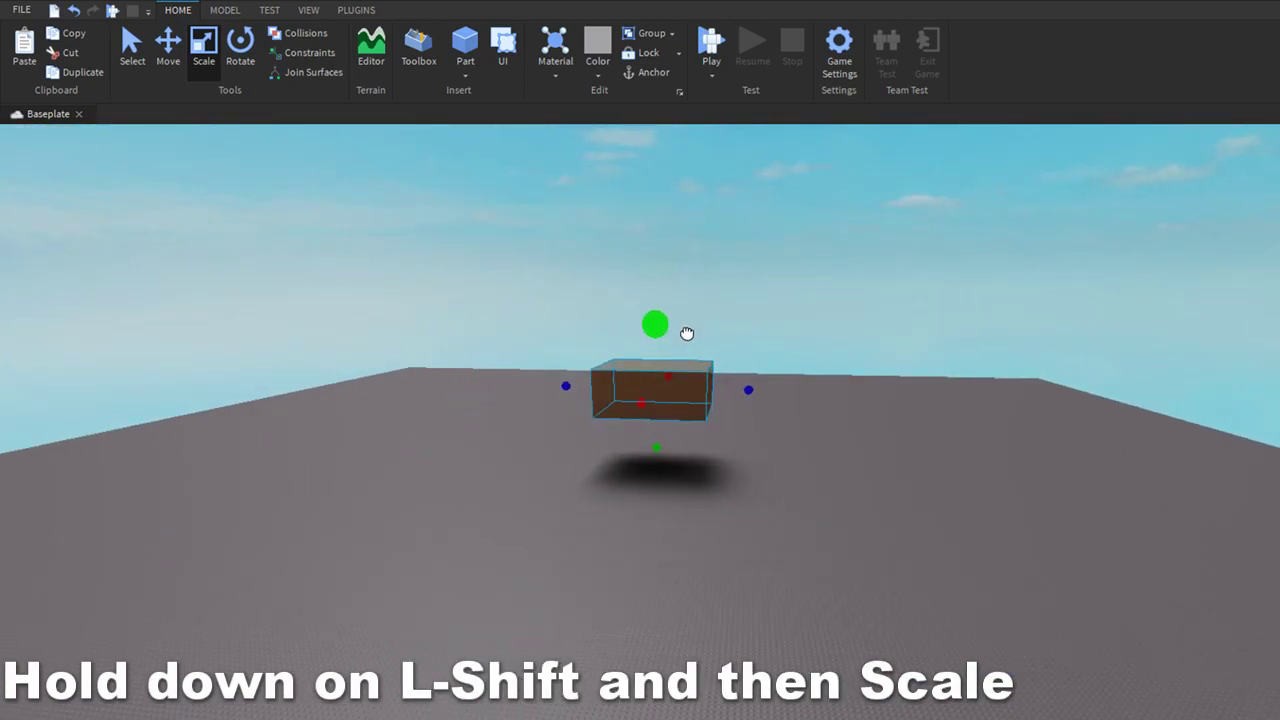
{"action": "left_click_drag", "start_coordinate": [687, 333], "coordinate": [676, 510], "text": "shift"}
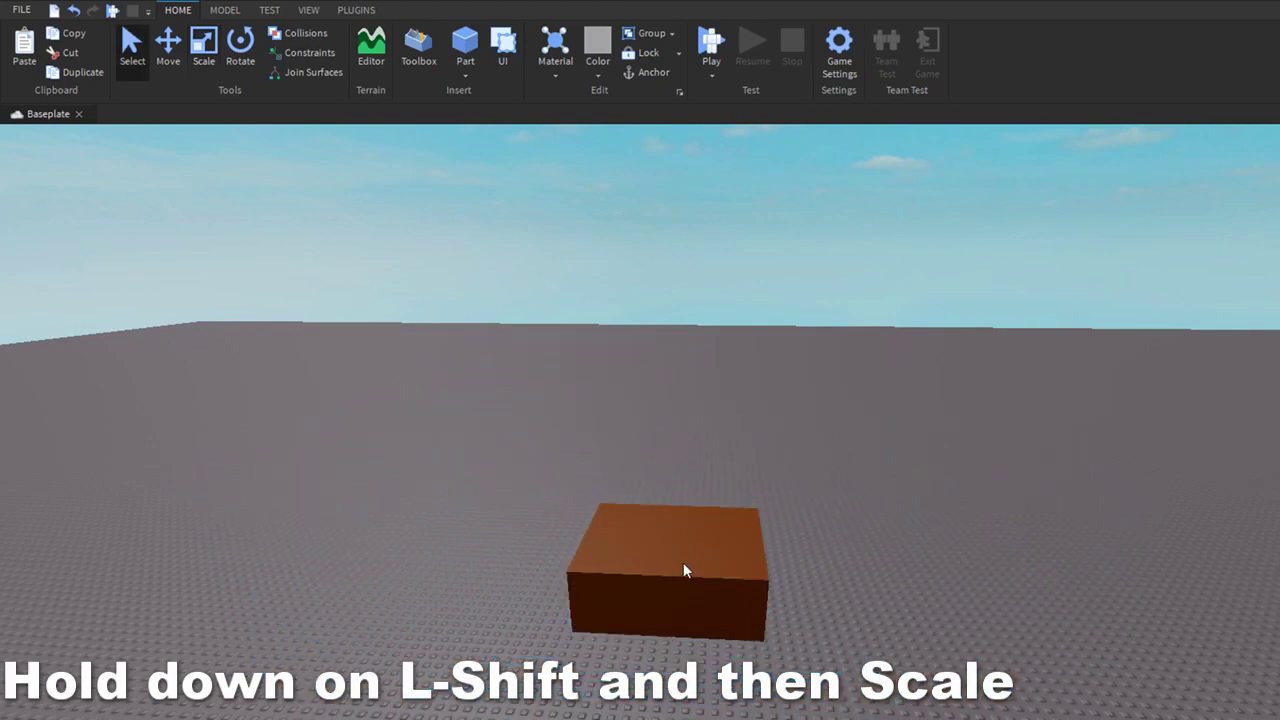
- Select the brown block and focus the camera on it
{"action": "left_click", "coordinate": [631, 566]}
{"action": "key", "text": "f"}
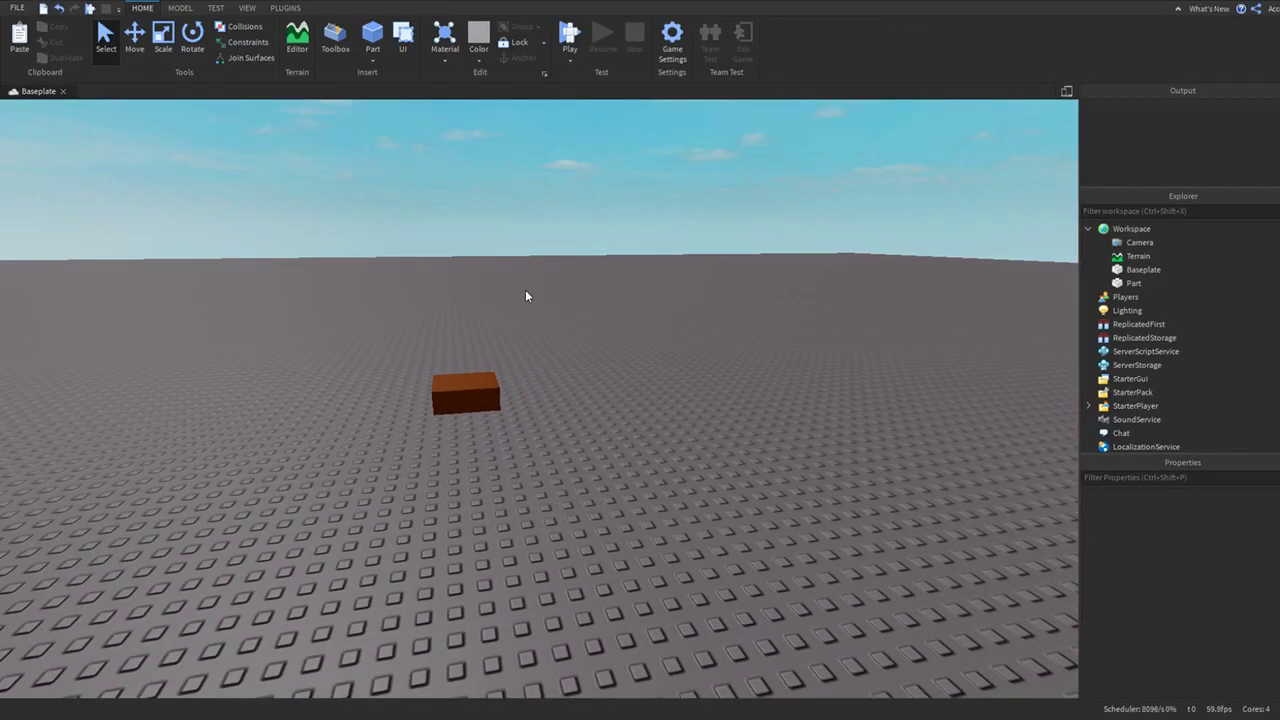
{"action": "key", "text": "a"}
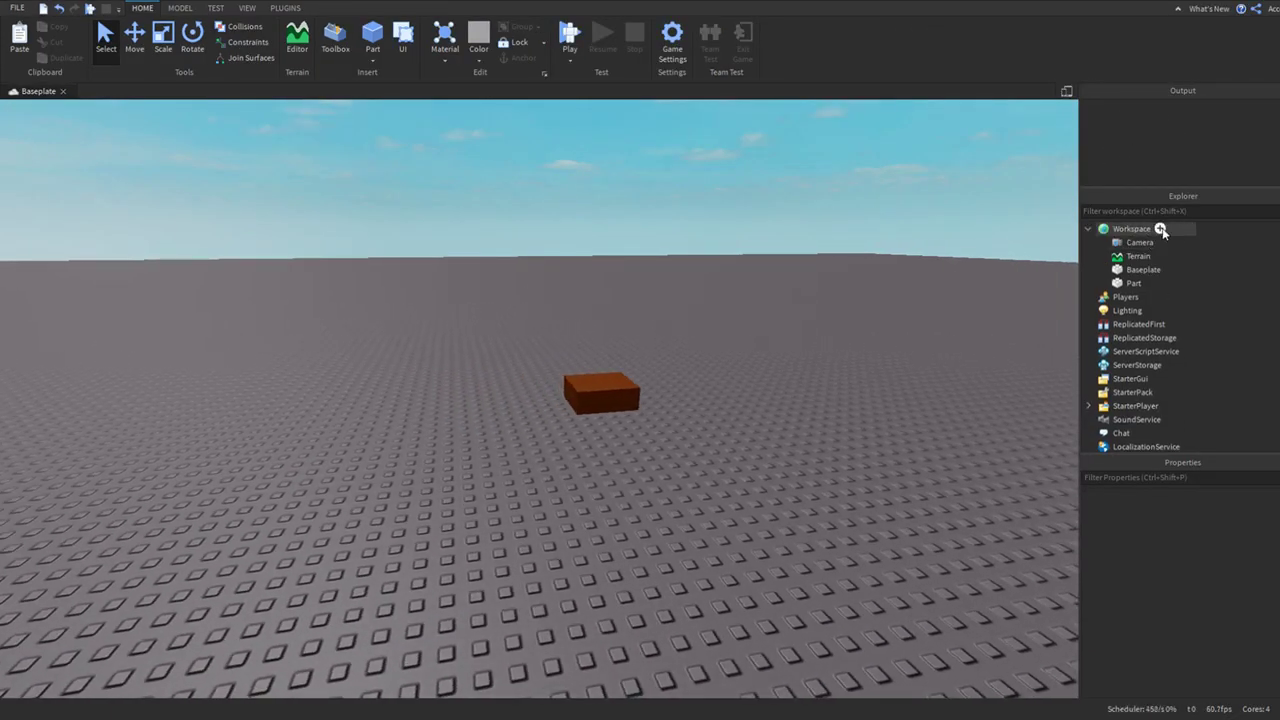
- Clear the "Hello world" messages from the Output
{"action": "right_click_drag", "start_coordinate": [1061, 220], "coordinate": [1053, 200]}
{"action": "key", "text": "q"}
{"action": "key", "text": "e"}
{"action": "key", "text": "w"}
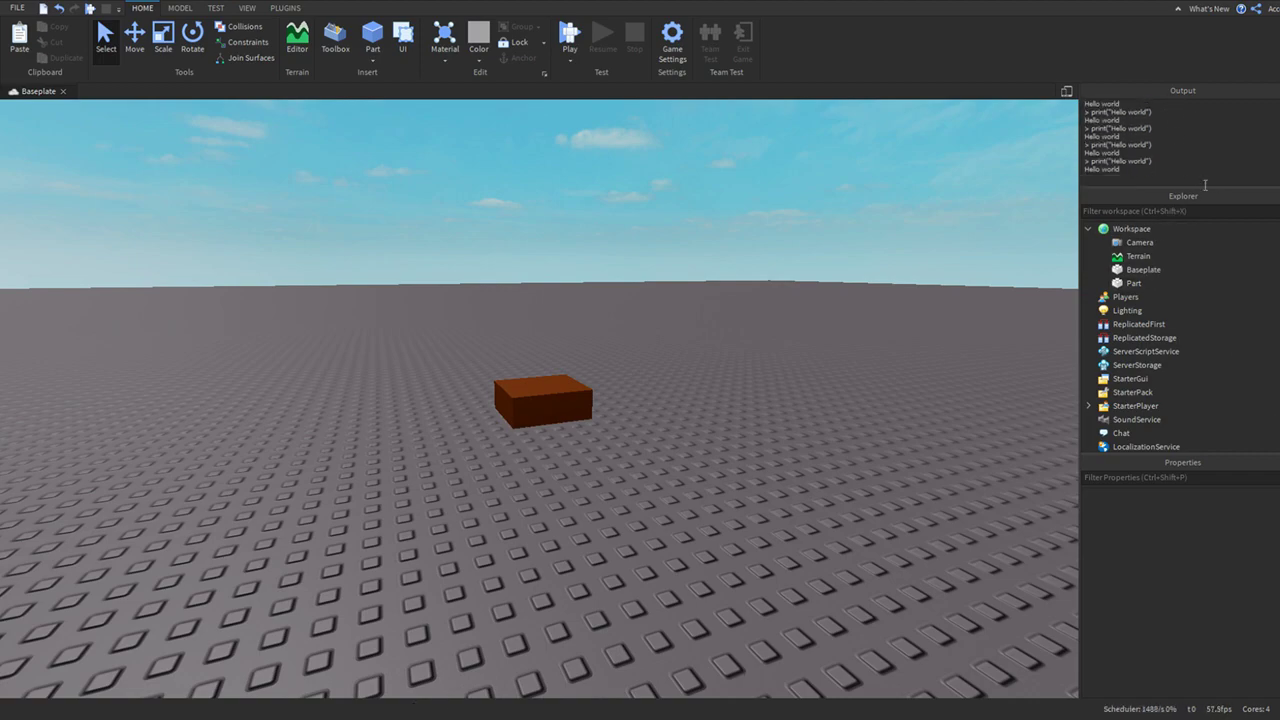
{"action": "key", "text": "ctrl+k"}
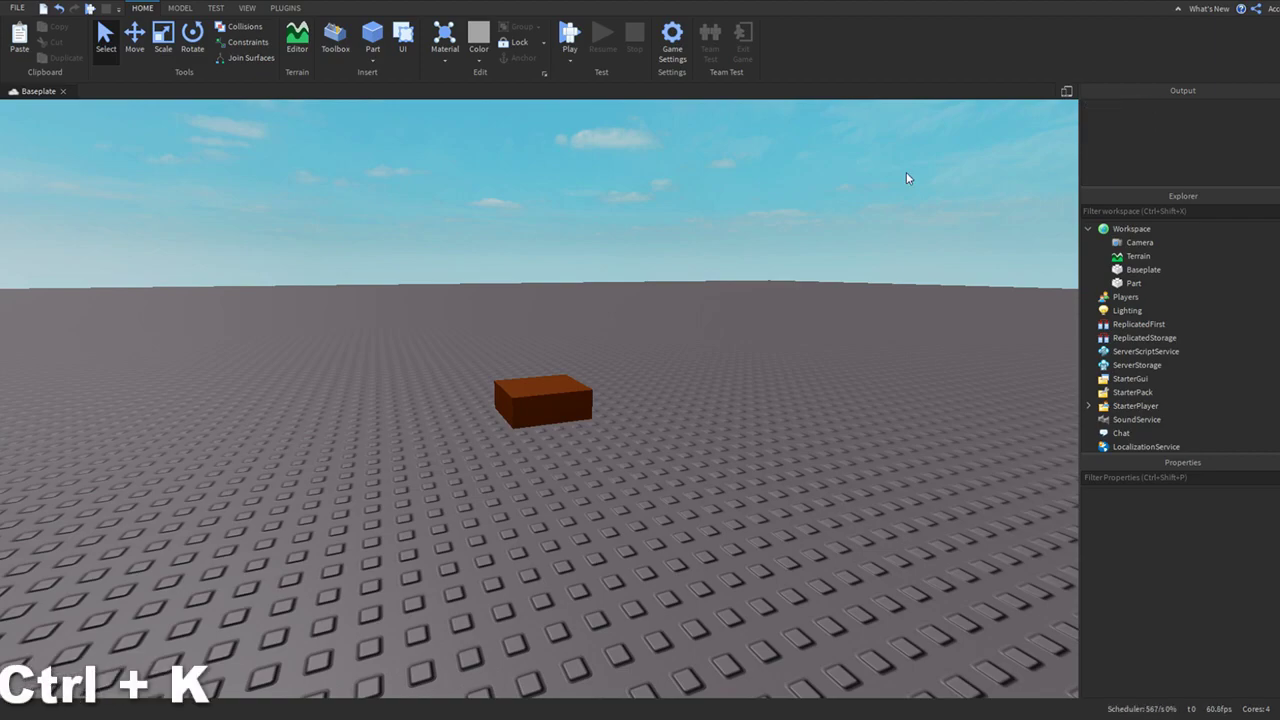
- Select the brown block and publish the place to Roblox
{"action": "key", "text": "a"}
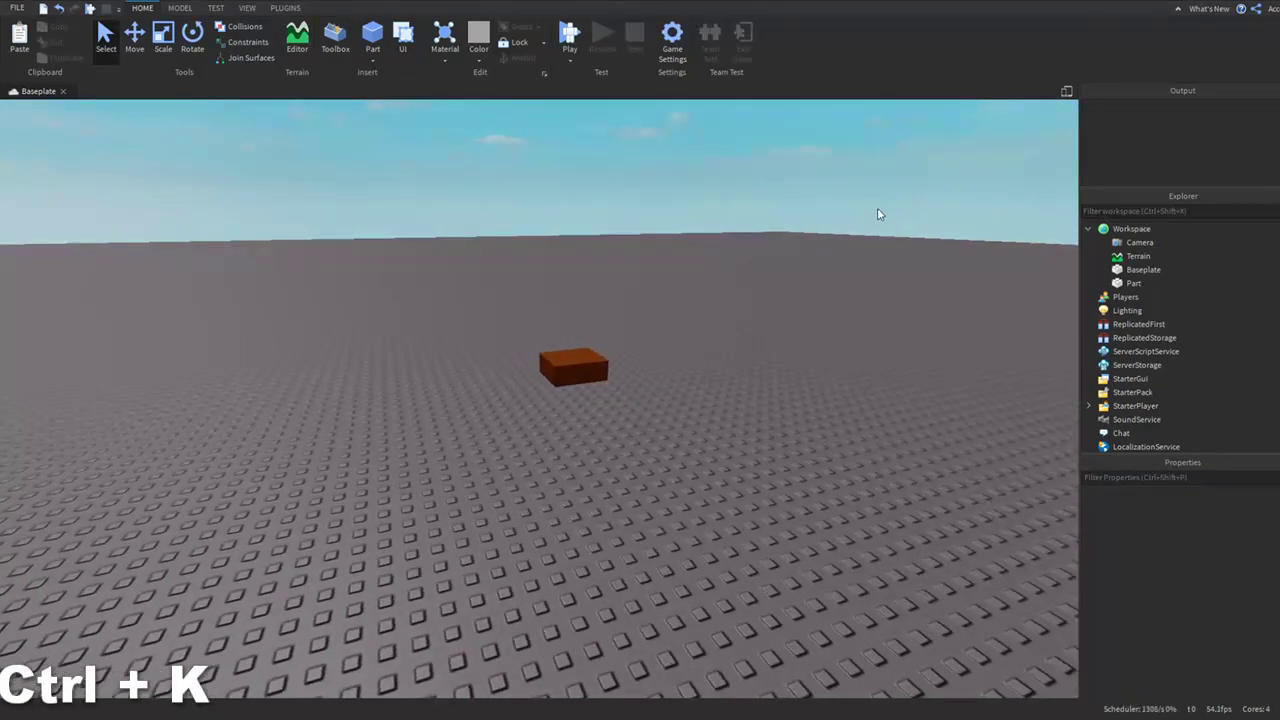
{"action": "left_click", "coordinate": [587, 377]}
{"action": "key", "text": "ctrl+2"}
{"action": "key", "text": "ctrl+1"}
{"action": "key", "text": "alt+p"}
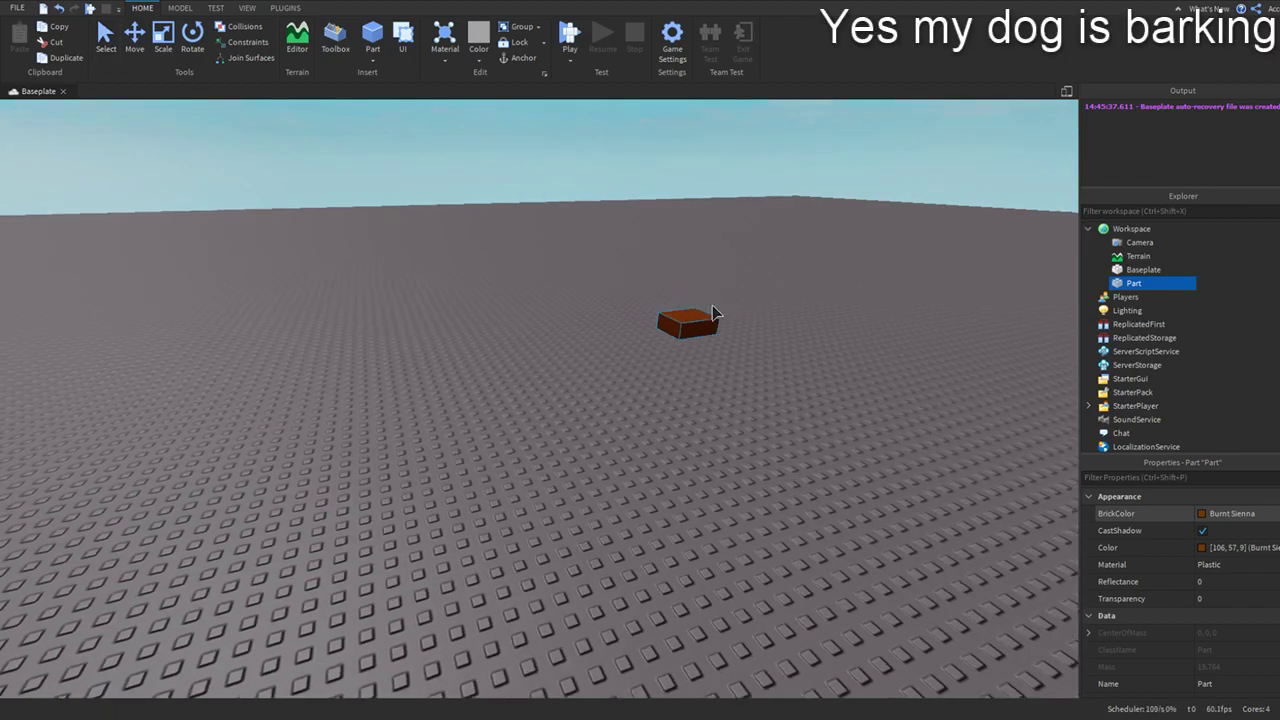
- Move the brown block freely across the baseplate with the Select tool and deselect it
{"action": "key", "text": "w"}
{"action": "right_click_drag", "start_coordinate": [712, 305], "coordinate": [586, 304]}
{"action": "key", "text": "ctrl+2"}
{"action": "key", "text": "ctrl+1"}
{"action": "left_click_drag", "start_coordinate": [567, 265], "coordinate": [491, 345]}
{"action": "left_click", "coordinate": [603, 345]}
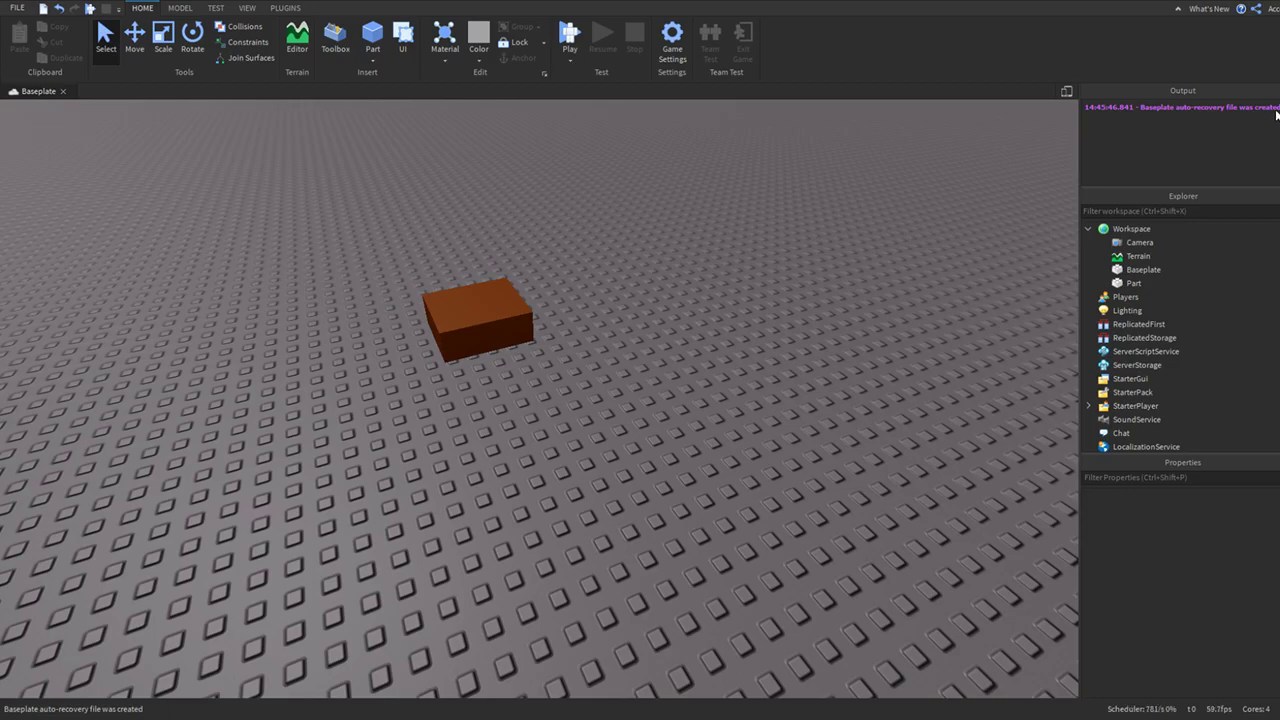
- Select the brown block and narrow it symmetrically from both sides to about half its width with the Scale tool
{"action": "scroll", "coordinate": [960, 134], "scroll_direction": "down", "scroll_amount": 3}
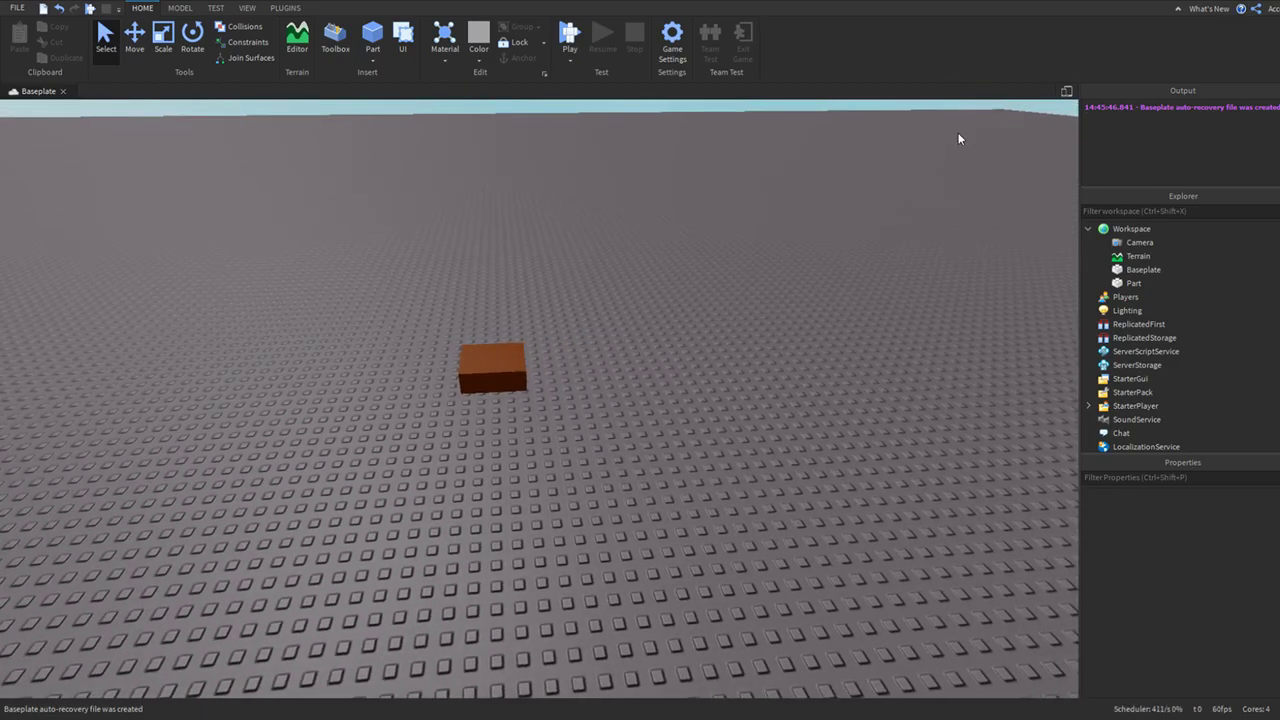
{"action": "scroll", "coordinate": [623, 391], "scroll_direction": "up", "scroll_amount": 3}
{"action": "scroll", "coordinate": [610, 352], "scroll_direction": "up", "scroll_amount": 3}
{"action": "right_click_drag", "start_coordinate": [583, 280], "coordinate": [514, 463]}
{"action": "left_click", "coordinate": [574, 343]}
{"action": "key", "text": "ctrl+3"}
{"action": "left_click_drag", "start_coordinate": [510, 466], "coordinate": [461, 457], "text": "ctrl"}
- Rotate the narrowed brown block about a quarter turn around its vertical axis and keep it selected
{"action": "key", "text": "a"}
{"action": "right_click_drag", "start_coordinate": [461, 457], "coordinate": [577, 468]}
{"action": "key", "text": "ctrl+2"}
{"action": "key", "text": "ctrl+4"}
{"action": "scroll", "coordinate": [592, 504], "scroll_direction": "down", "scroll_amount": 3}
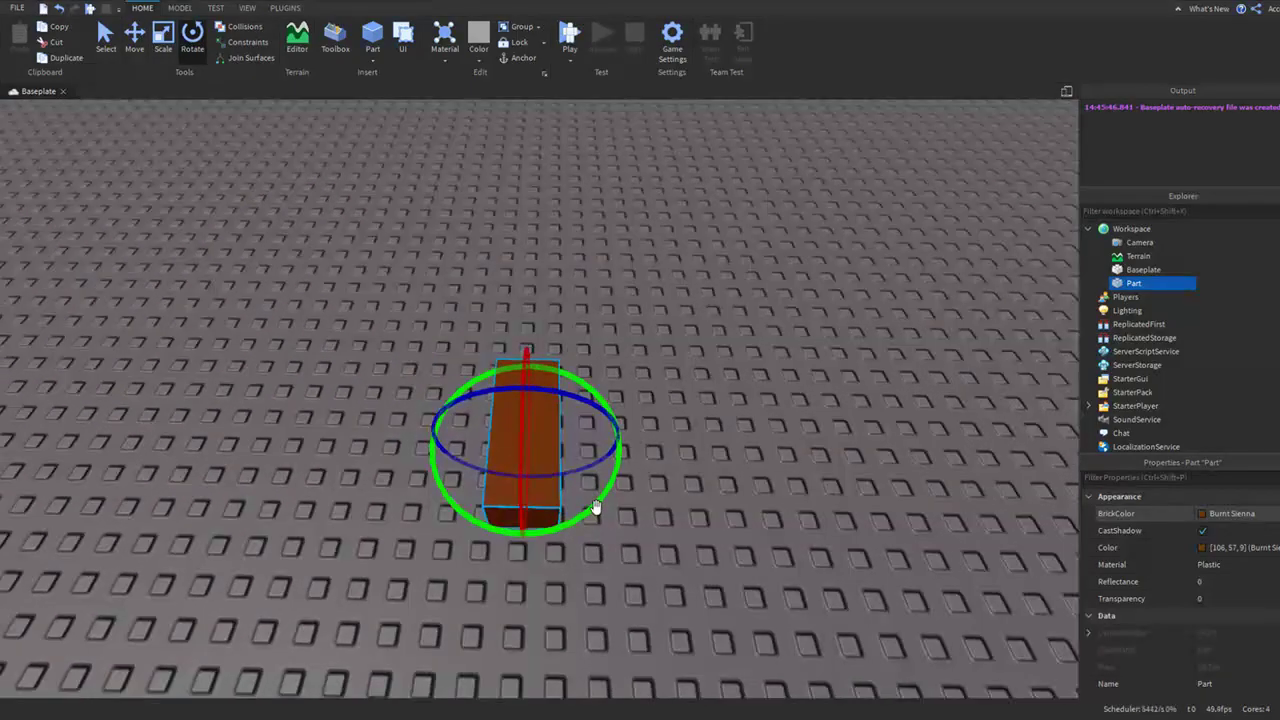
{"action": "left_click_drag", "start_coordinate": [595, 508], "coordinate": [640, 386]}
{"action": "key", "text": "ctrl+1"}
{"action": "left_click", "coordinate": [487, 421]}
{"action": "left_click", "coordinate": [522, 419]}
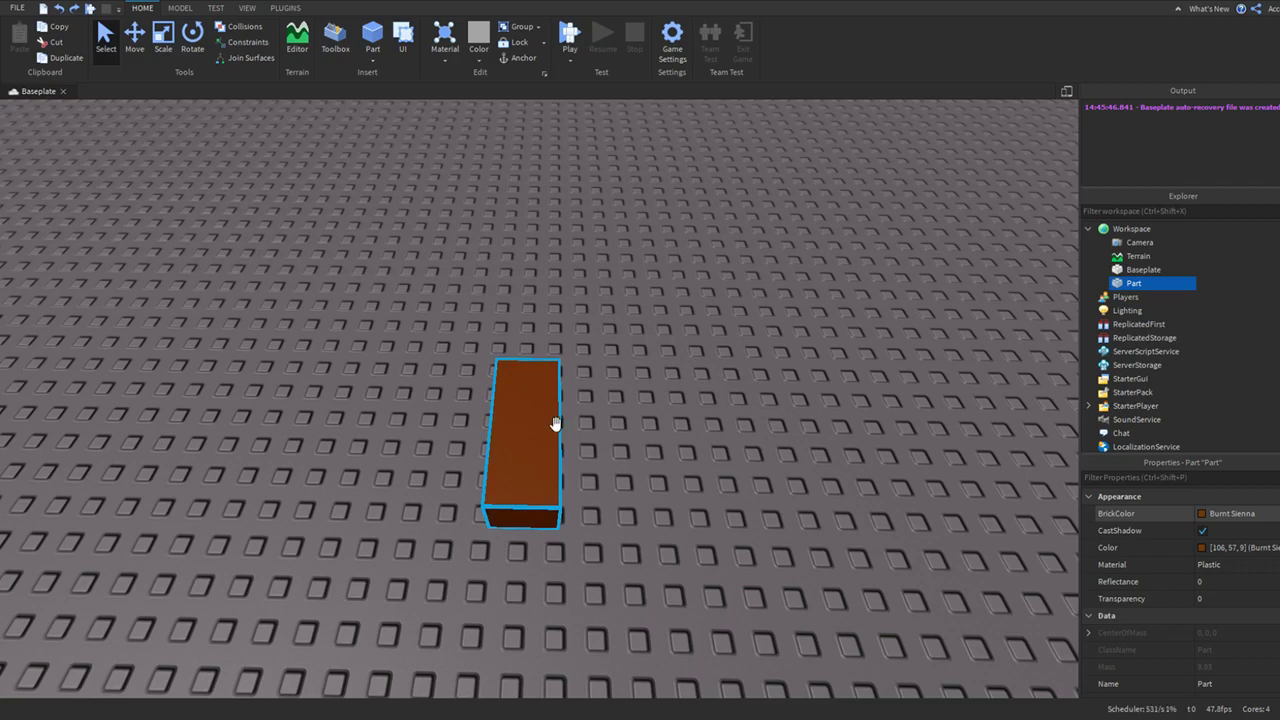
- Undo and redo the brown block's rotation twice, ending with the rotation reapplied
{"action": "key", "text": "ctrl+z"}
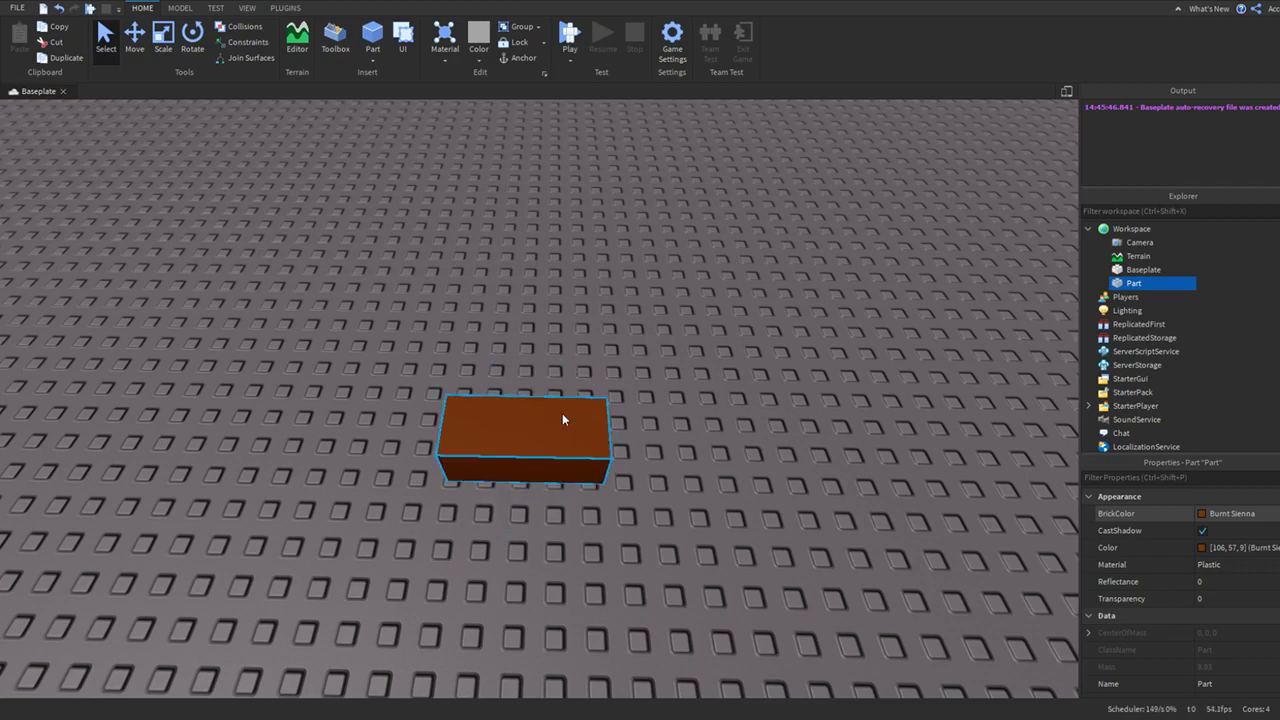
{"action": "key", "text": "ctrl+y"}
{"action": "key", "text": "ctrl+z"}
{"action": "key", "text": "ctrl+y"}
- Stretch the rotated brown block upward with the Scale tool
{"action": "right_click_drag", "start_coordinate": [626, 568], "coordinate": [538, 428]}
{"action": "key", "text": "ctrl+3"}
{"action": "left_click_drag", "start_coordinate": [511, 298], "coordinate": [511, 248]}
- Tilt the brown block three times in quarter turns
{"action": "right_click_drag", "start_coordinate": [567, 321], "coordinate": [566, 320]}
{"action": "key", "text": "ctrl+t"}
{"action": "key", "text": "ctrl+t"}
{"action": "key", "text": "a"}
{"action": "key", "text": "d"}
{"action": "key", "text": "ctrl+t"}
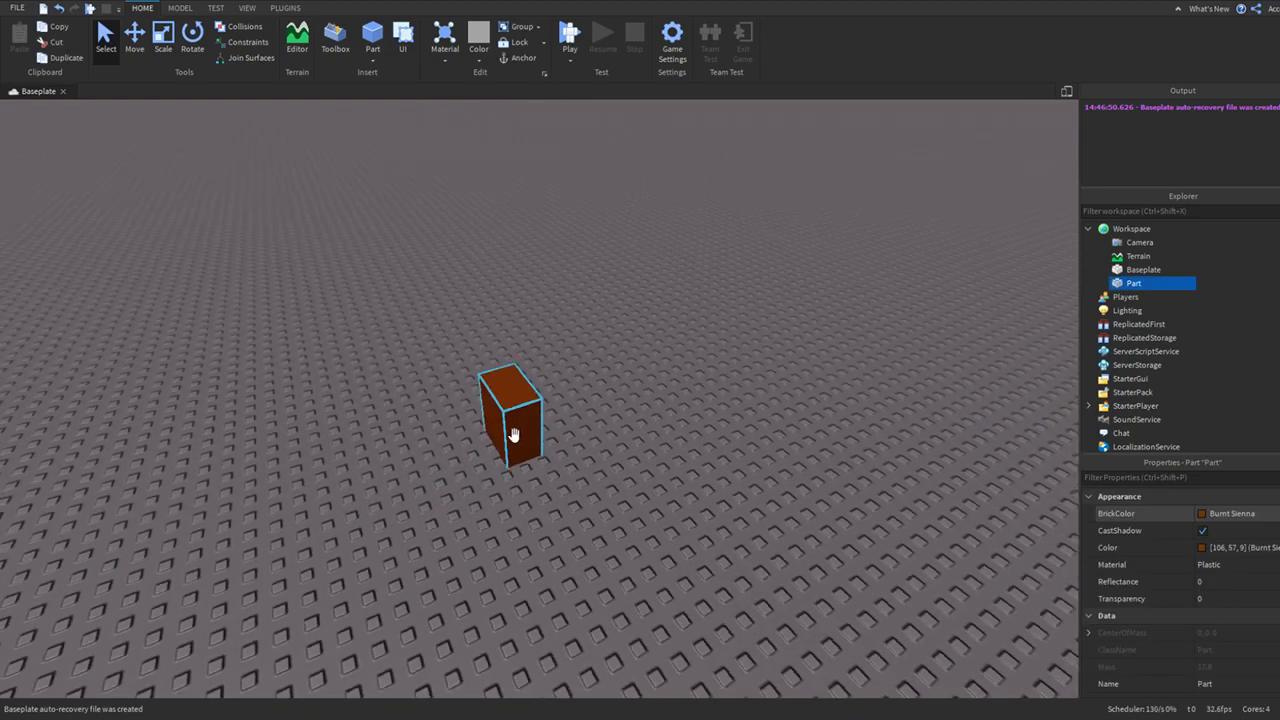
- Delete the brown block from the baseplate
{"action": "scroll", "coordinate": [512, 438], "scroll_direction": "down", "scroll_amount": 3}
{"action": "key", "text": "Delete"}
{"action": "right_click_drag", "start_coordinate": [512, 440], "coordinate": [511, 442]}
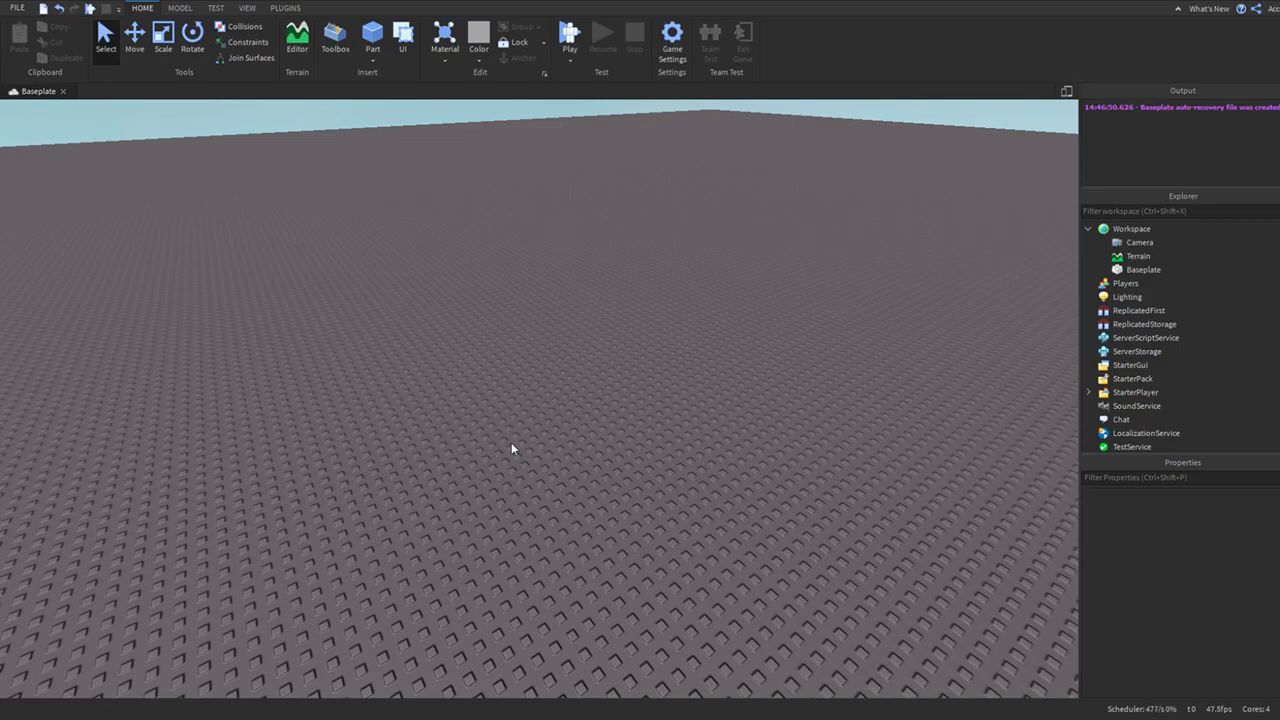
{"action": "right_click_drag", "start_coordinate": [661, 364], "coordinate": [661, 364]}
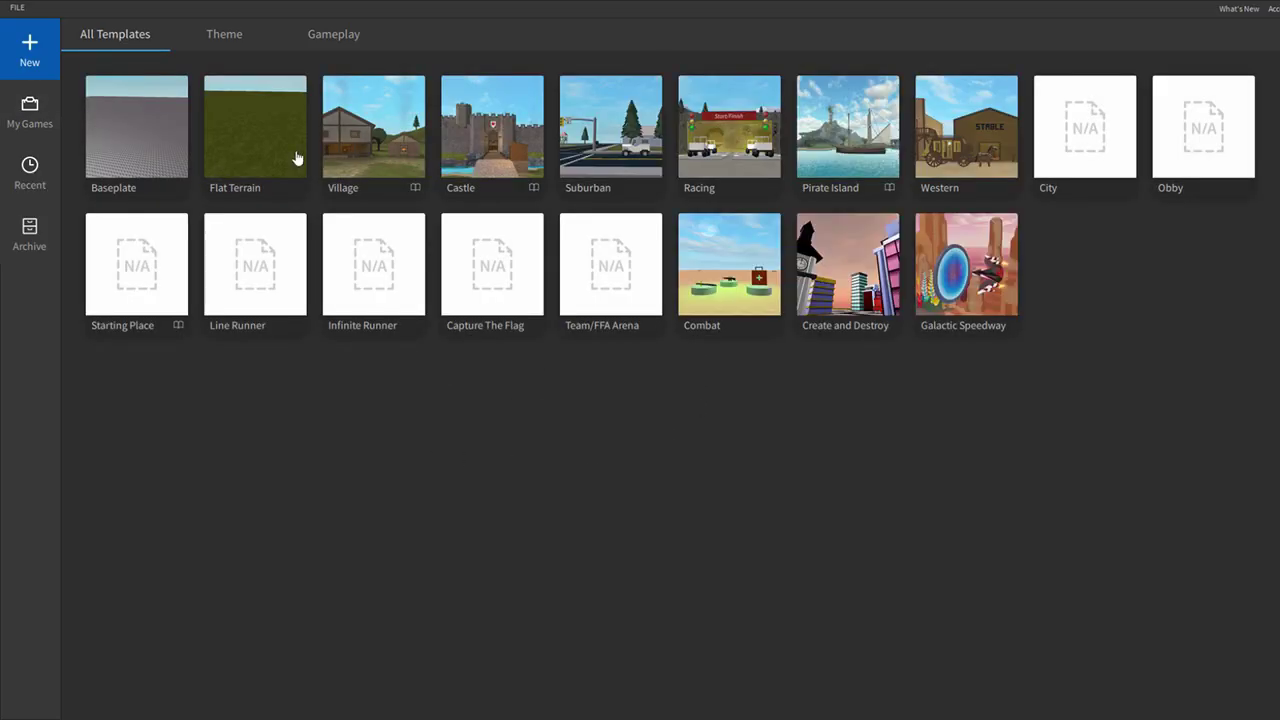
- Browse the Theme and Gameplay template categories and return to all templates
{"action": "left_click", "coordinate": [224, 36]}
{"action": "left_click", "coordinate": [298, 36]}
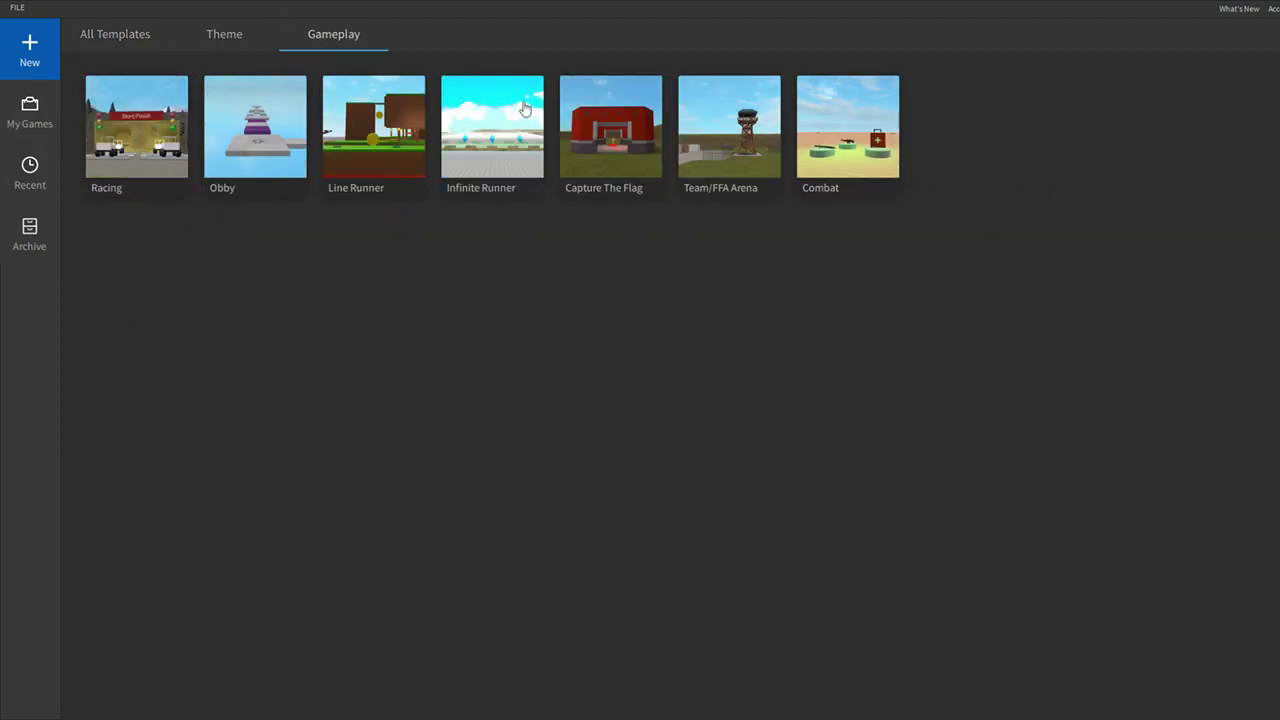
{"action": "left_click", "coordinate": [165, 44]}
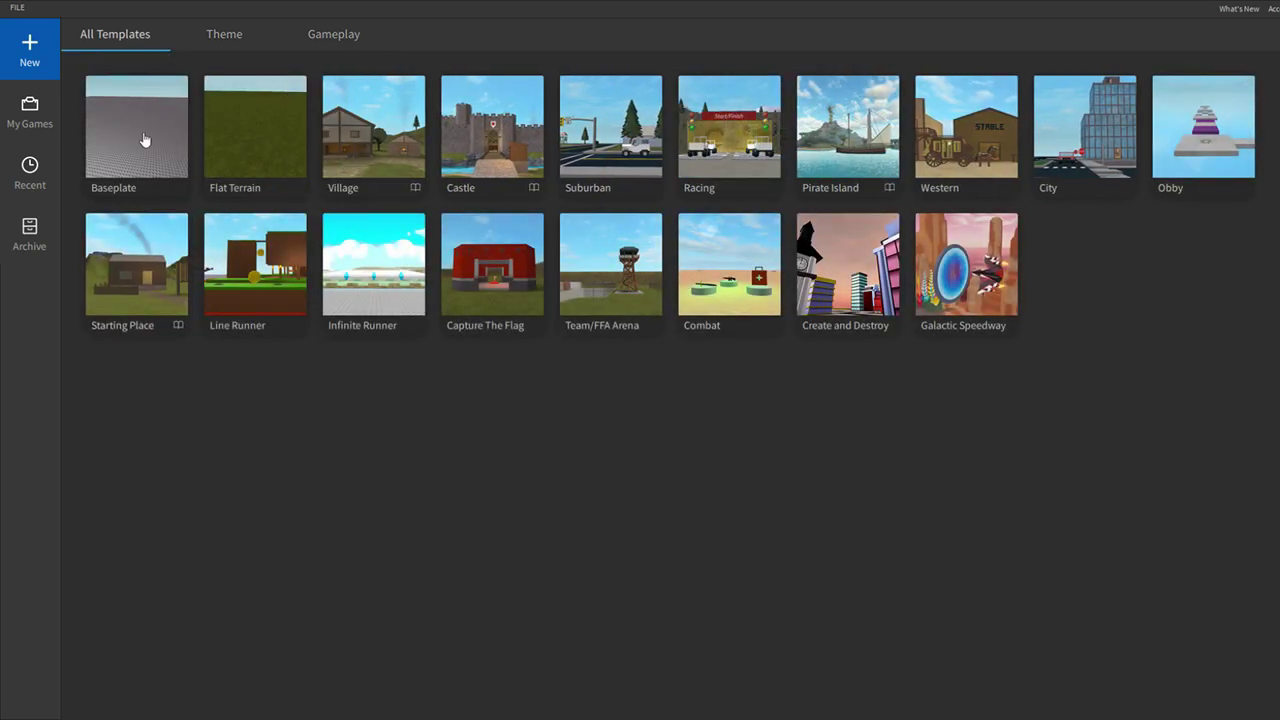